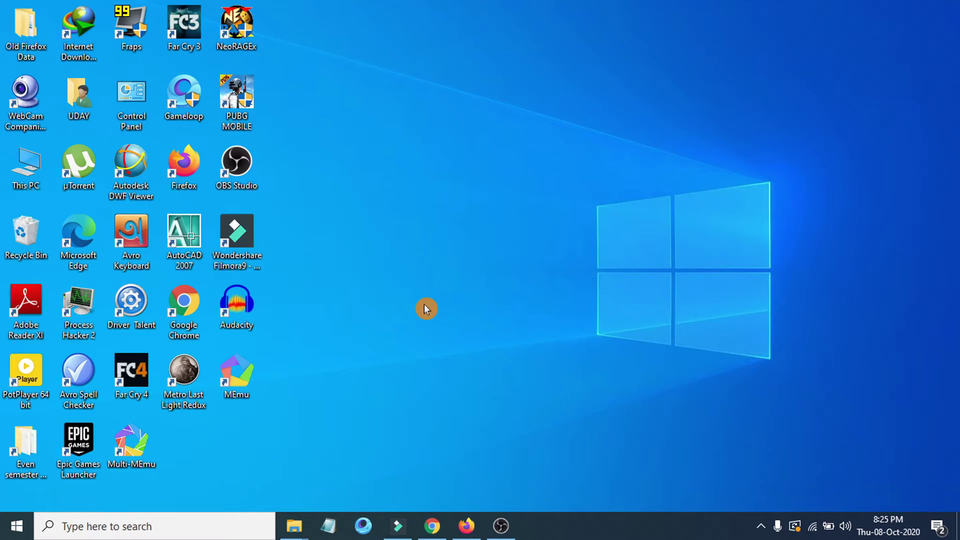
- Refresh the desktop twice from its right-click menu, then start a taskbar search
right_click(397, 246)
click(453, 287)
right_click(404, 245)
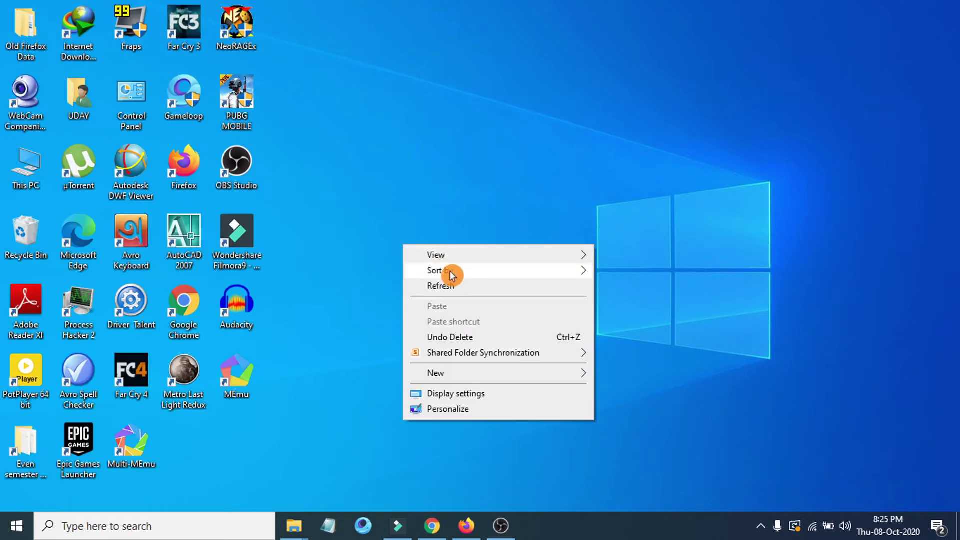
click(465, 289)
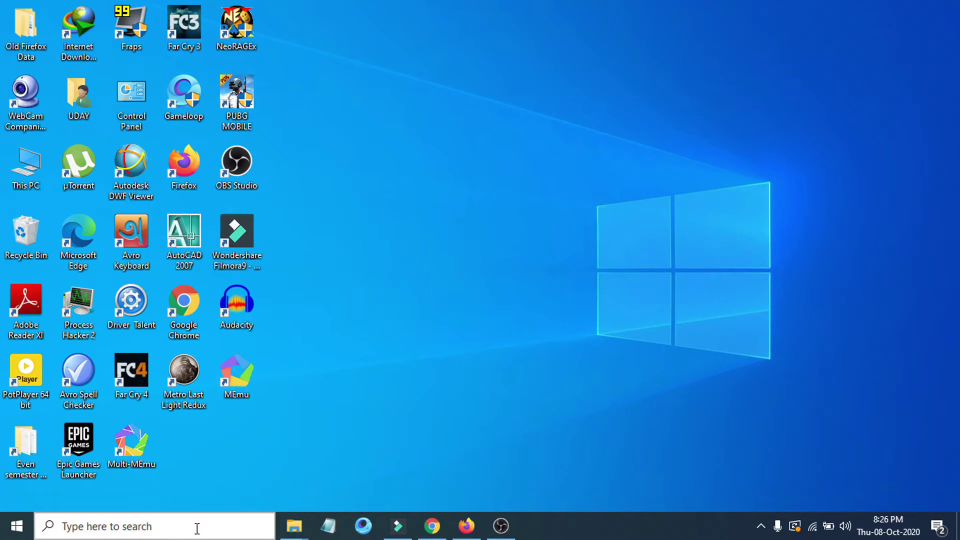
click(174, 534)
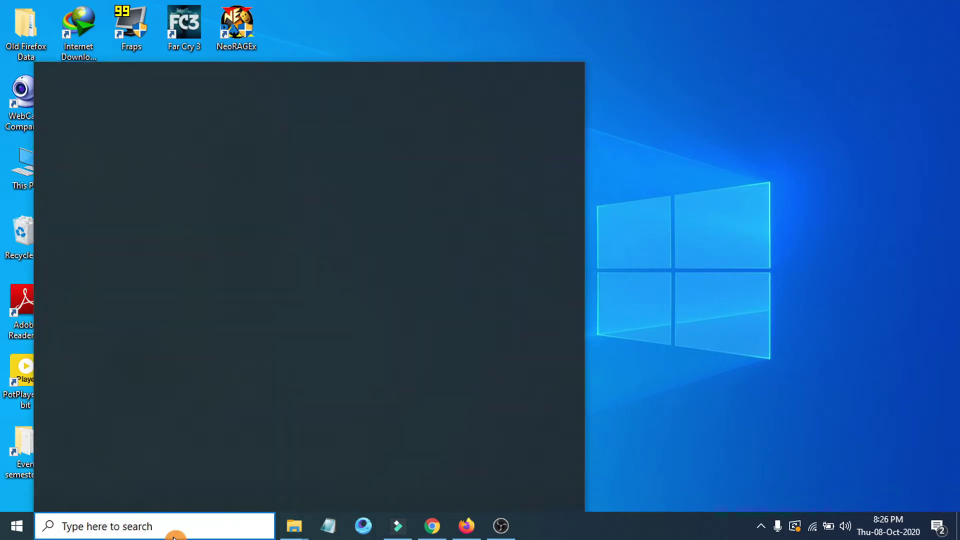
- Search 'c' to launch Control Panel and open its Mouse item
text(contr)
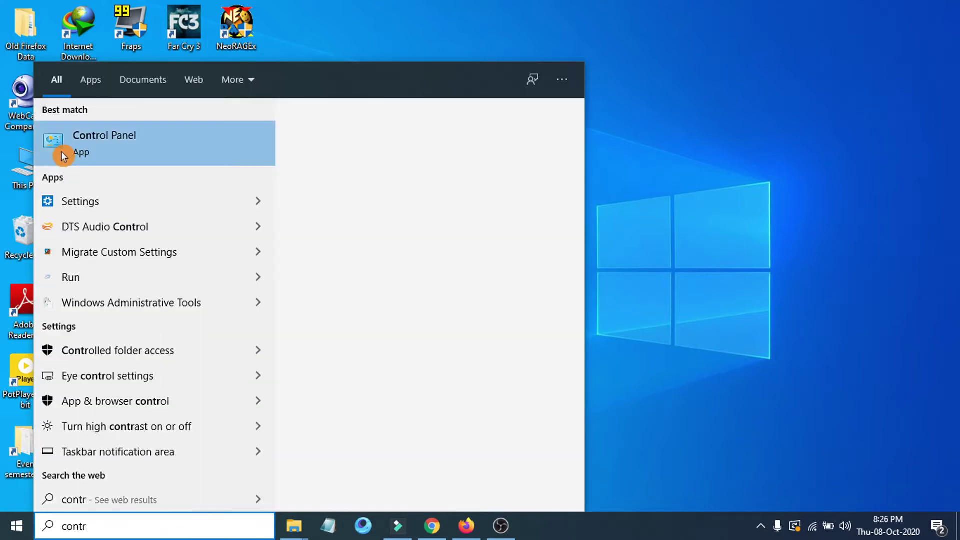
click(62, 152)
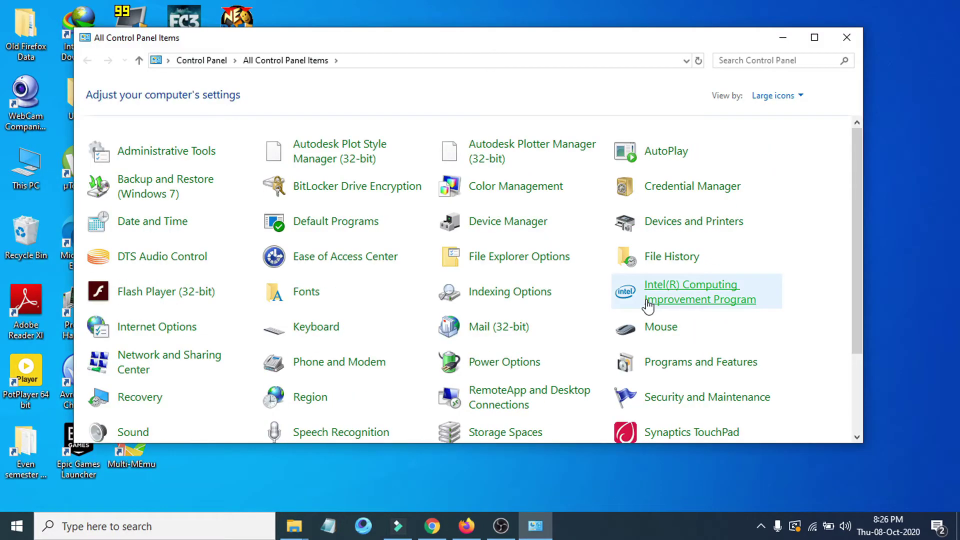
click(661, 329)
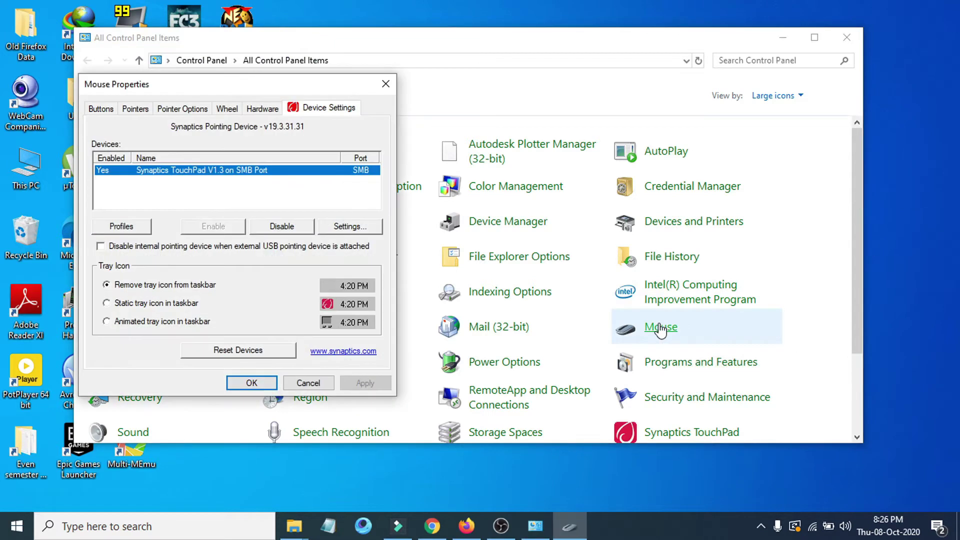
- On the Pointers tab, select the (None) scheme and apply it
click(151, 111)
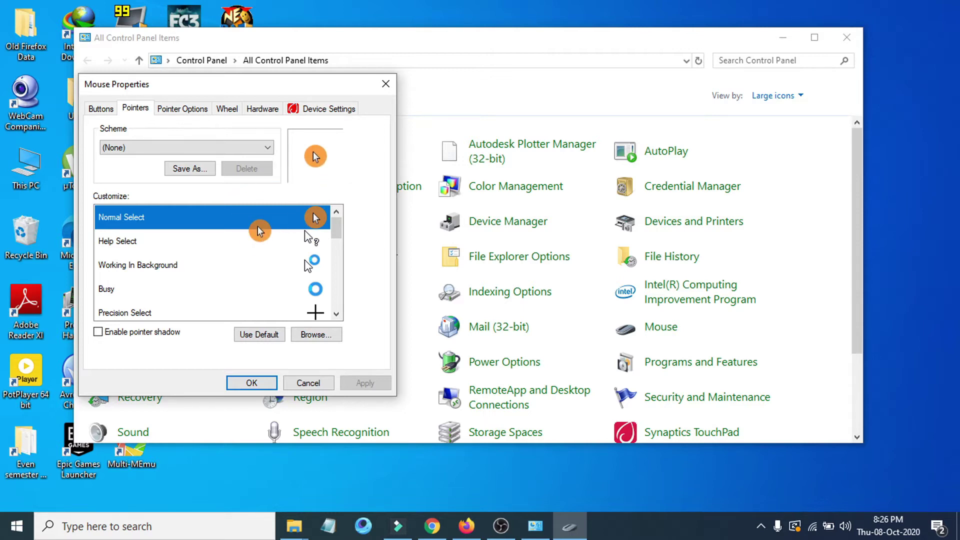
click(233, 150)
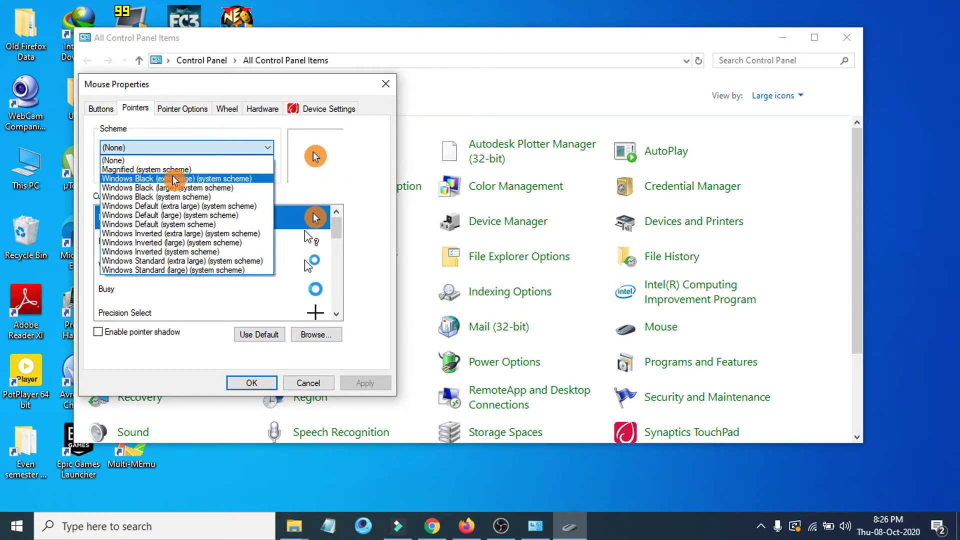
click(150, 159)
click(365, 382)
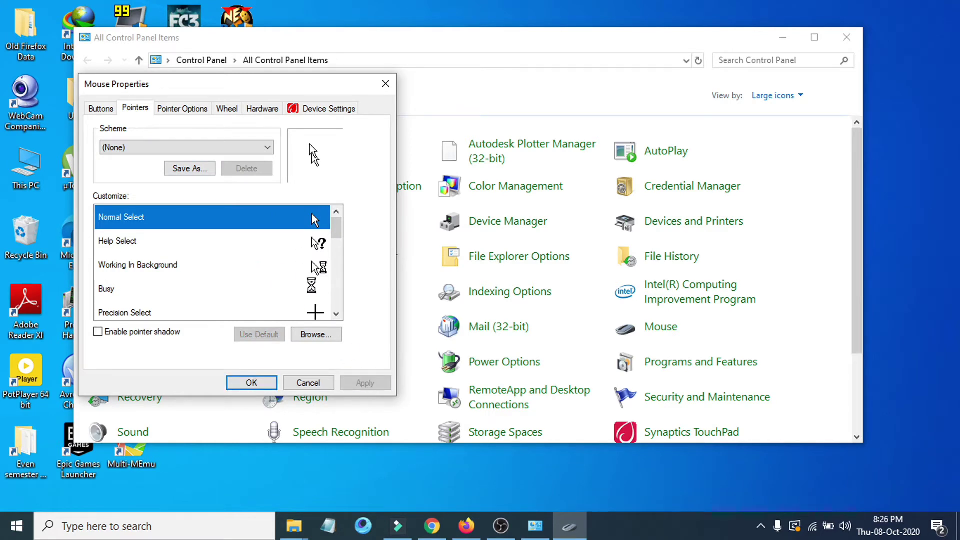
scroll(228, 274, down, 4)
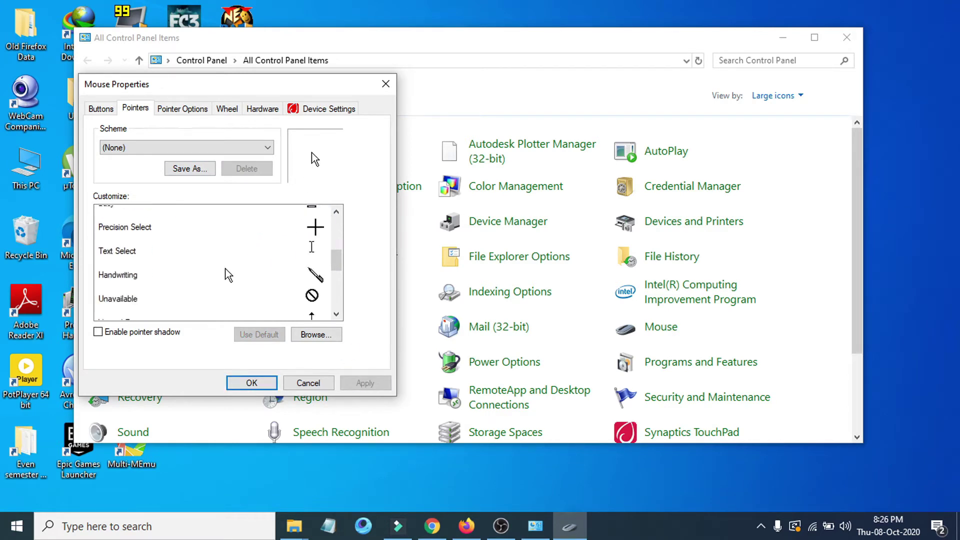
scroll(229, 274, up, 5)
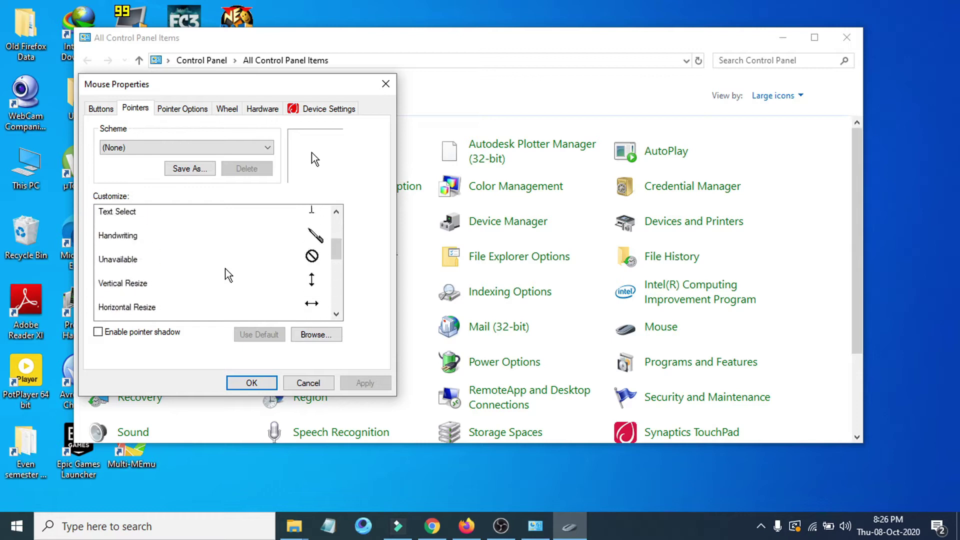
click(308, 340)
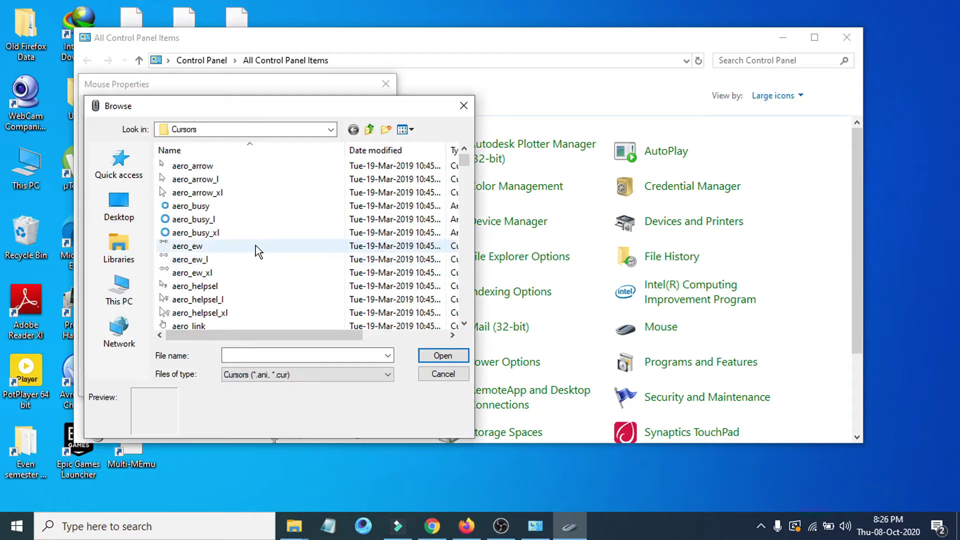
scroll(266, 245, down, 4)
scroll(266, 242, down, 5)
scroll(266, 242, up, 8)
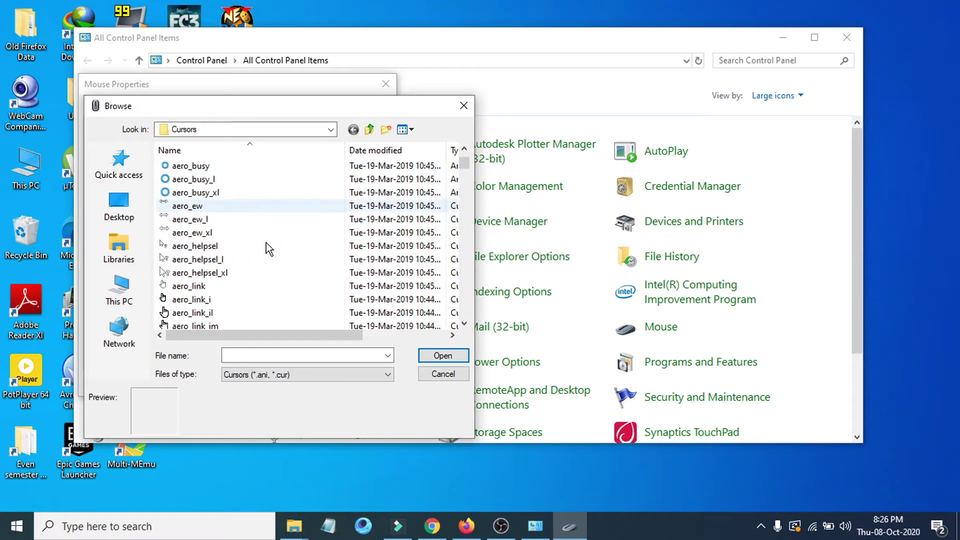
scroll(266, 242, up, 1)
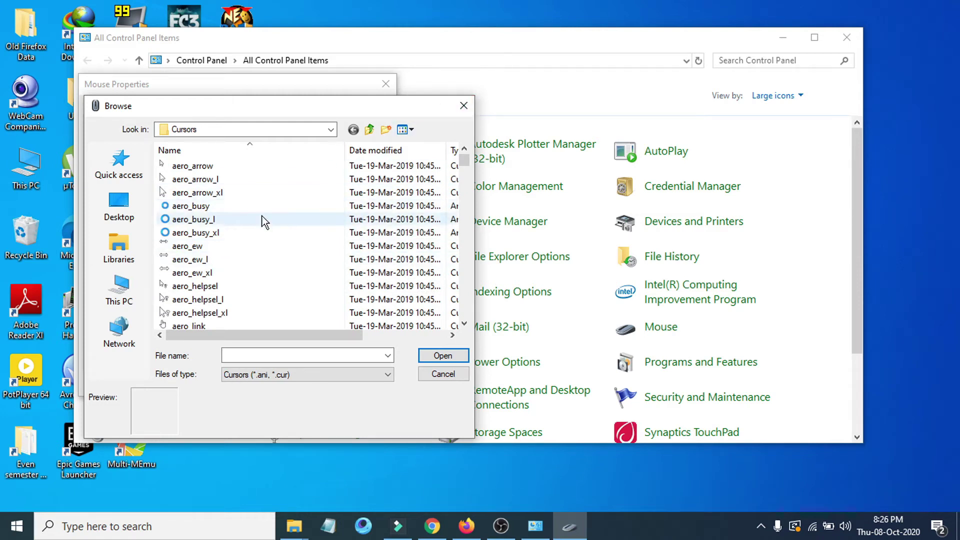
click(464, 106)
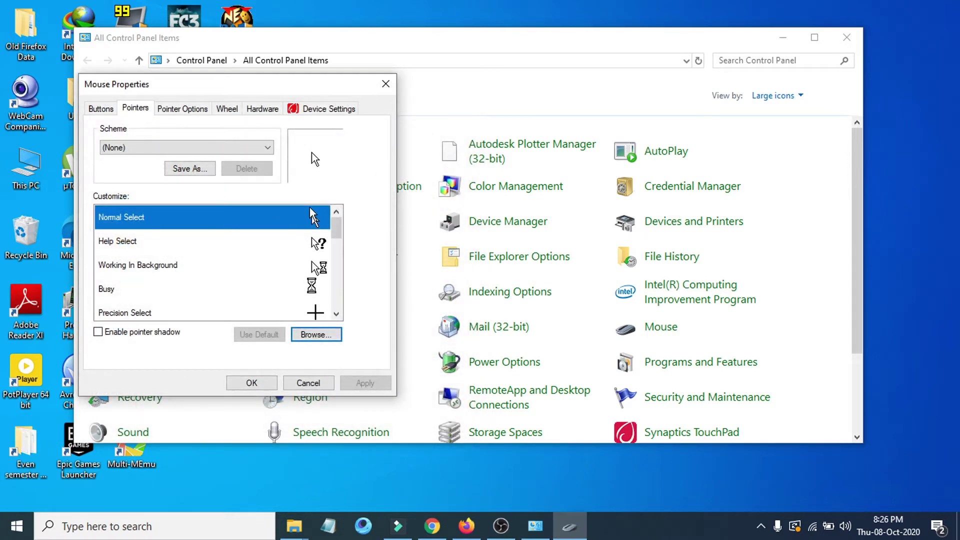
click(431, 527)
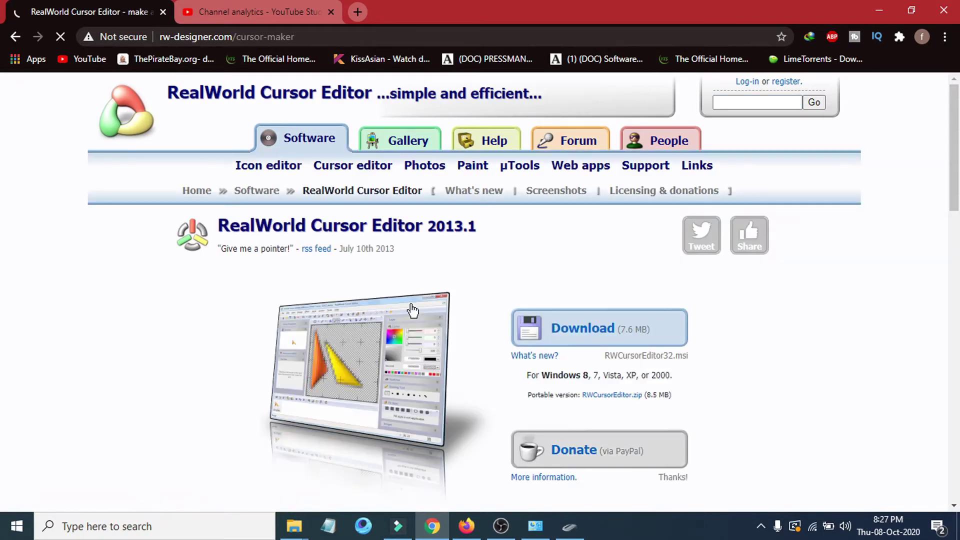
- Open the Gallery, browse its latest icon and cursor sets, and focus the library search box
click(412, 144)
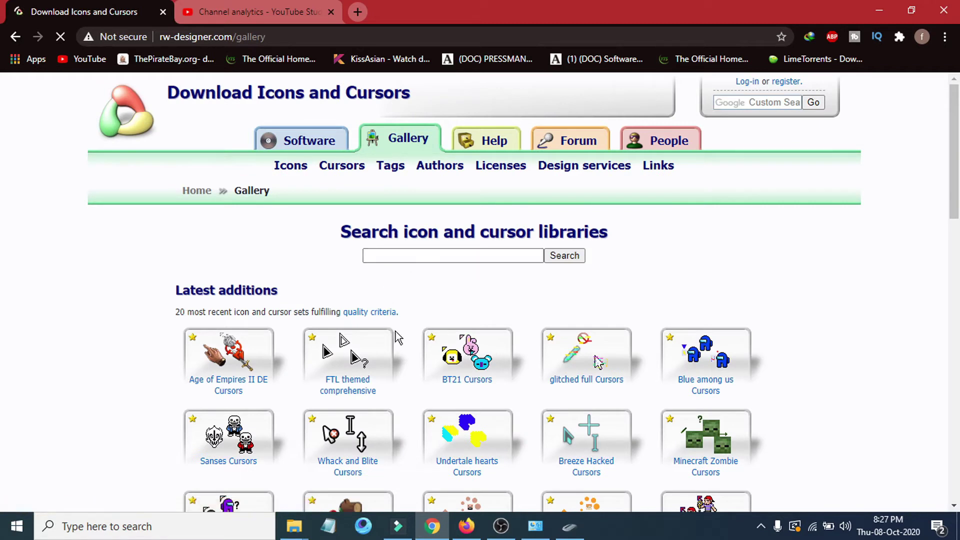
scroll(455, 397, down, 3)
scroll(400, 350, down, 3)
scroll(525, 340, up, 3)
scroll(575, 395, down, 2)
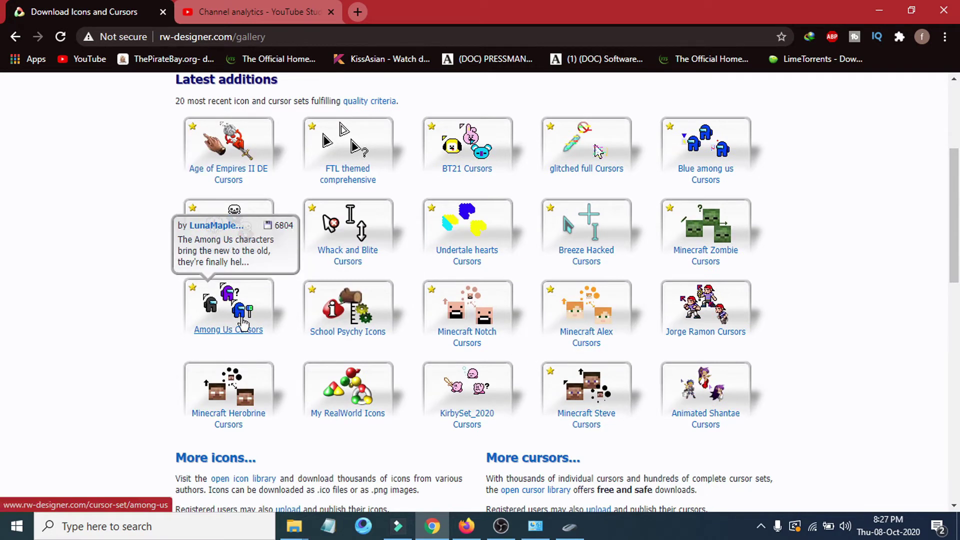
scroll(490, 323, up, 1)
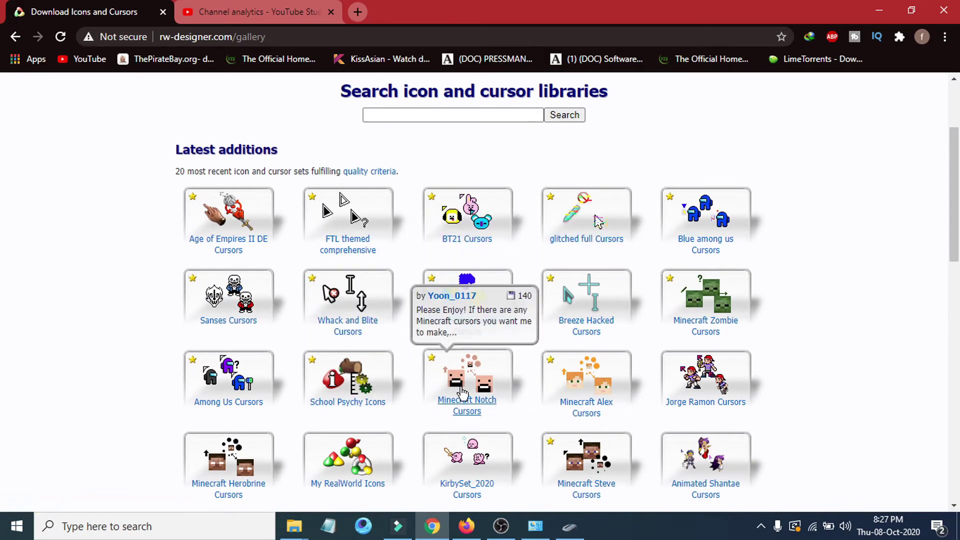
scroll(402, 370, up, 2)
click(416, 258)
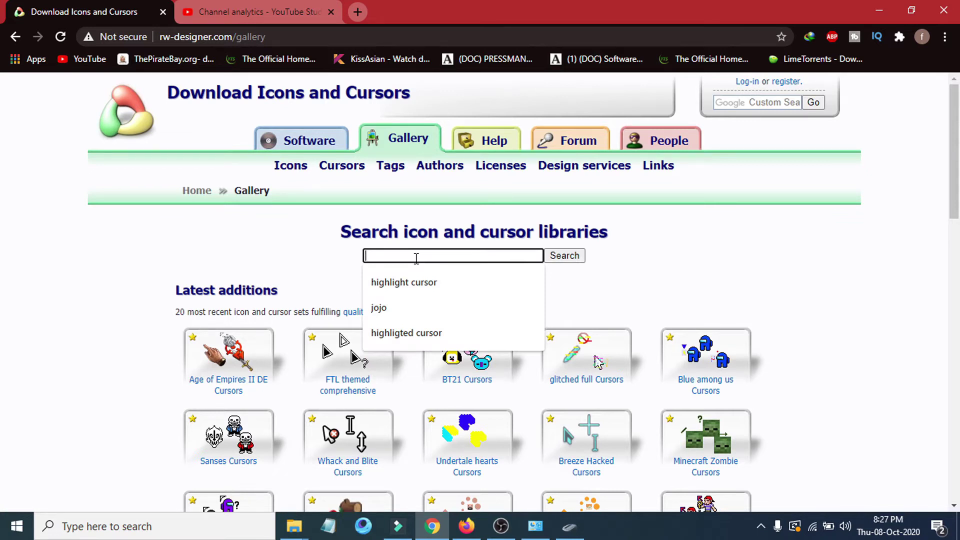
- Search the libraries for 'highlight cursor' and open the yellow highlight.cur result
click(400, 283)
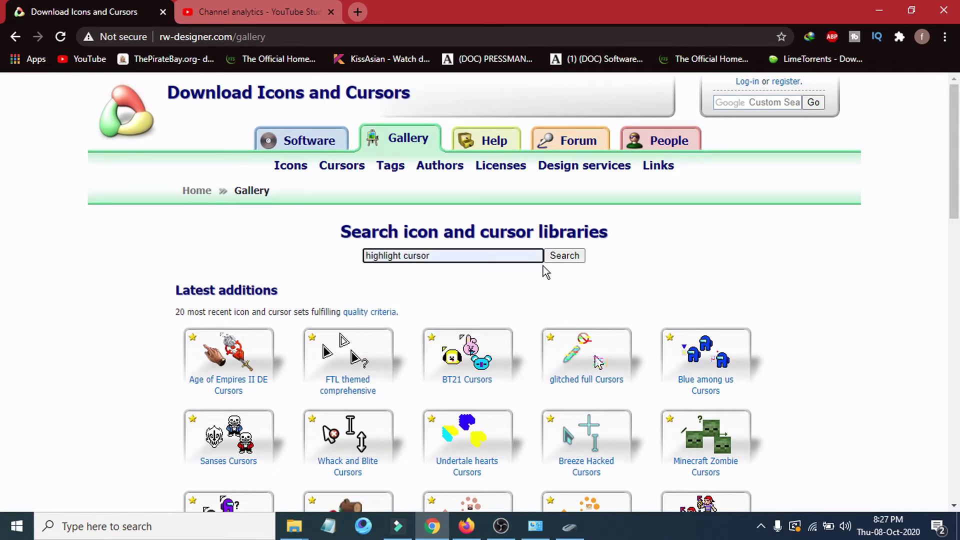
click(566, 257)
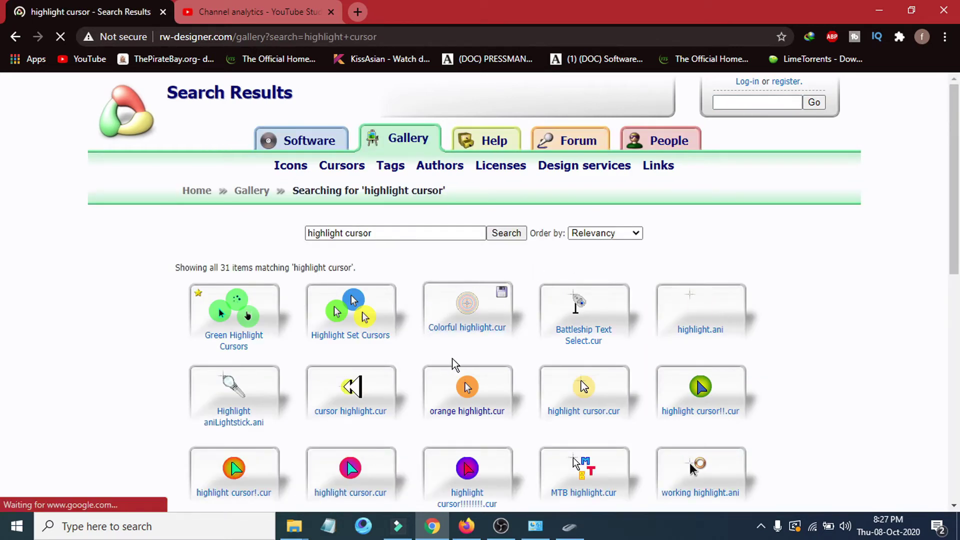
scroll(454, 357, down, 1)
scroll(454, 356, down, 1)
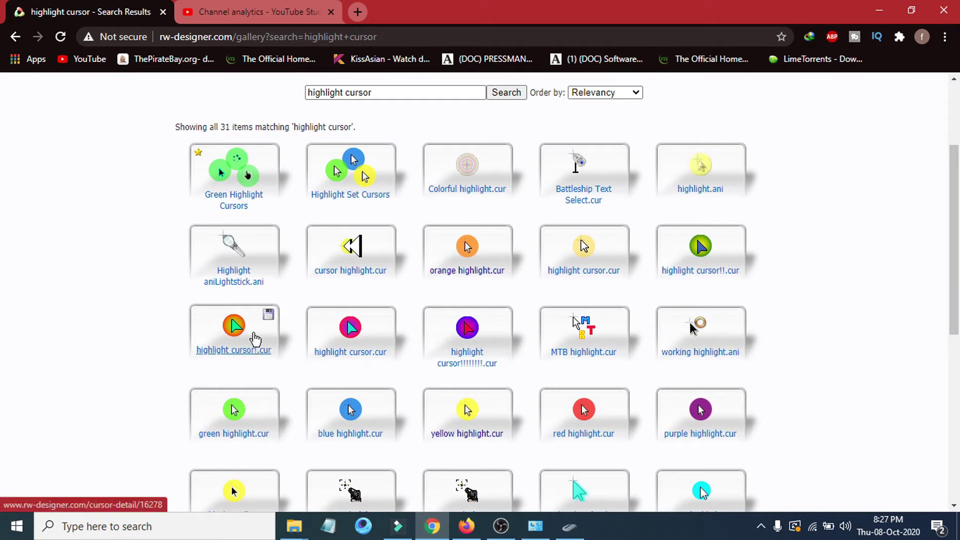
scroll(500, 320, down, 2)
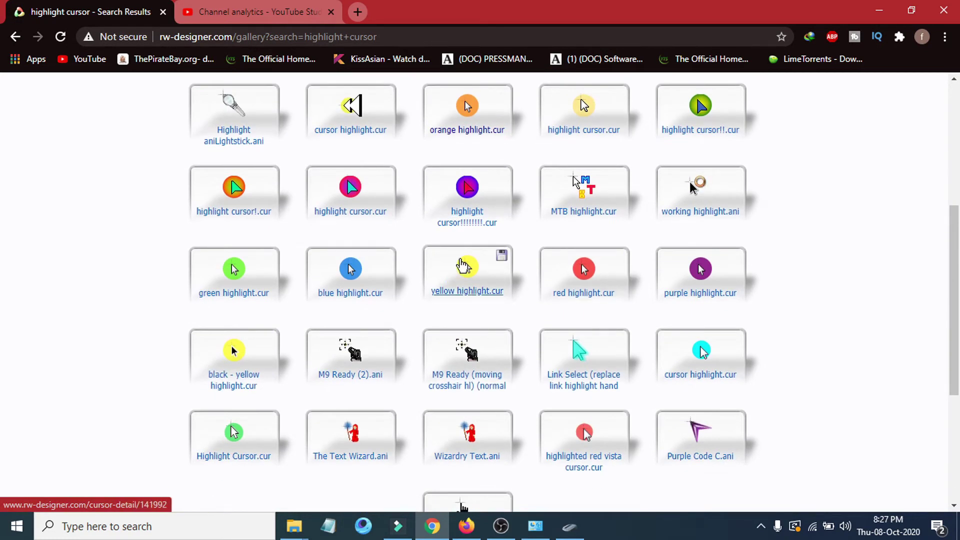
scroll(447, 296, up, 1)
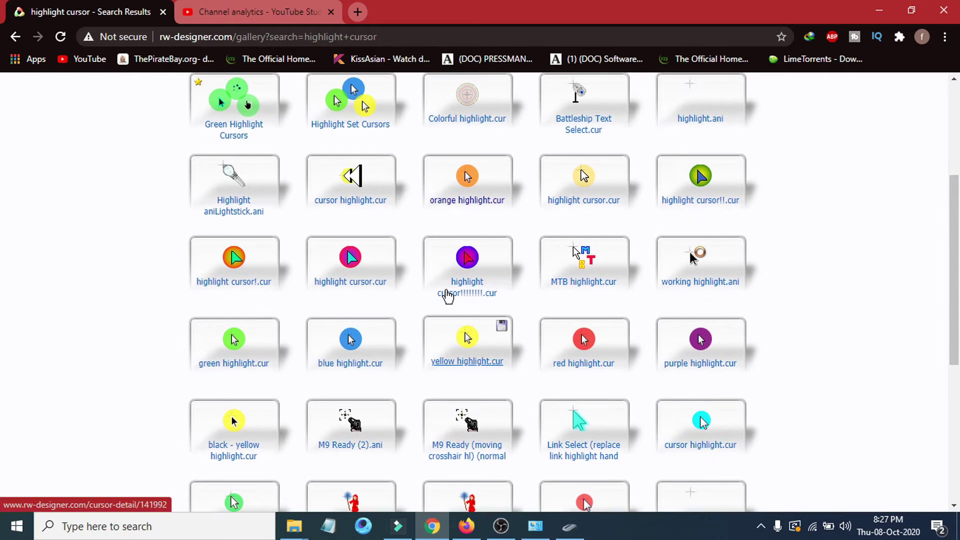
scroll(500, 350, down, 3)
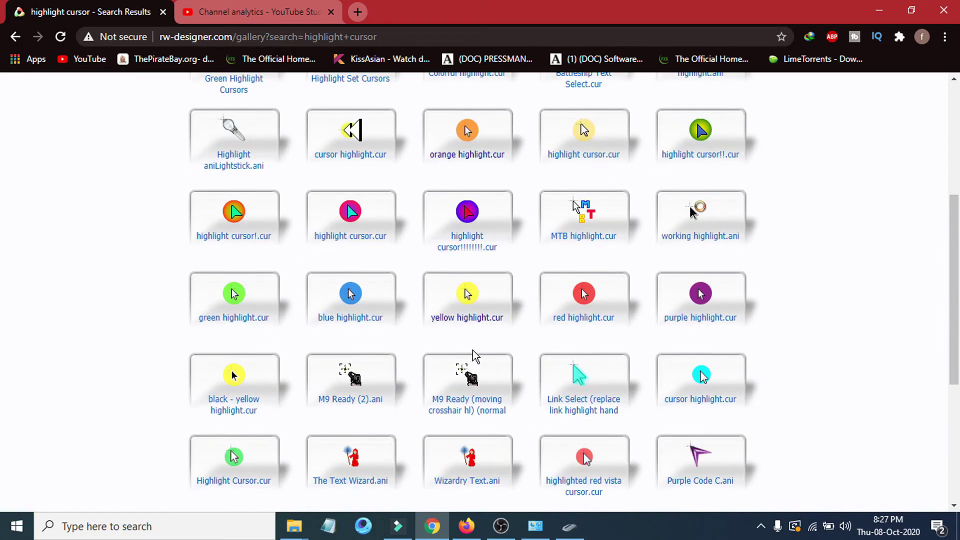
scroll(467, 340, up, 4)
scroll(464, 280, down, 1)
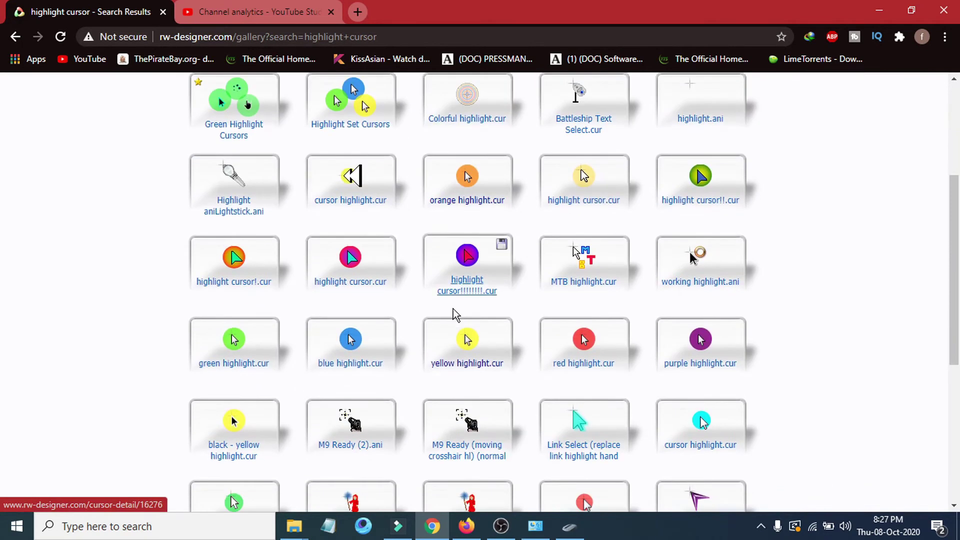
click(466, 344)
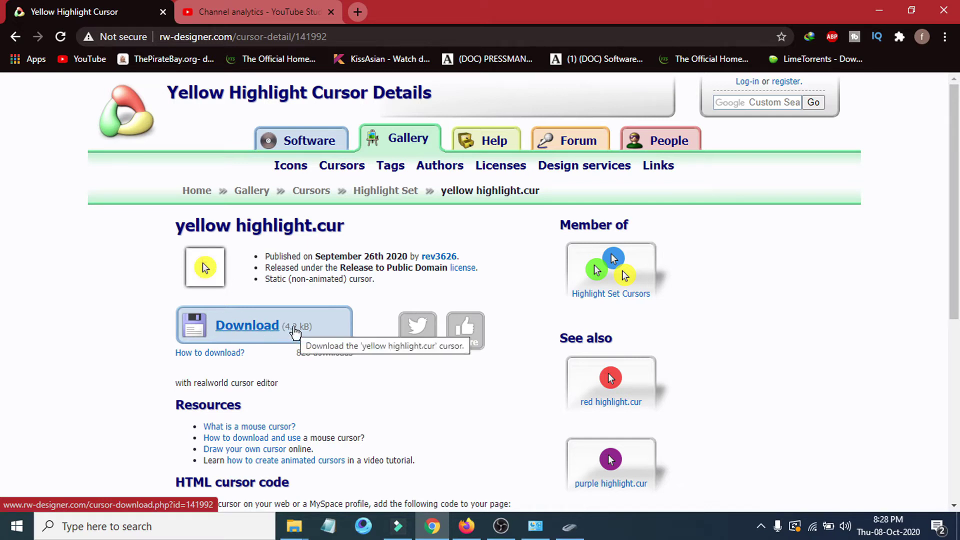
- Download the 4.2 kB yellow highlight.cur file and open its download options
click(252, 327)
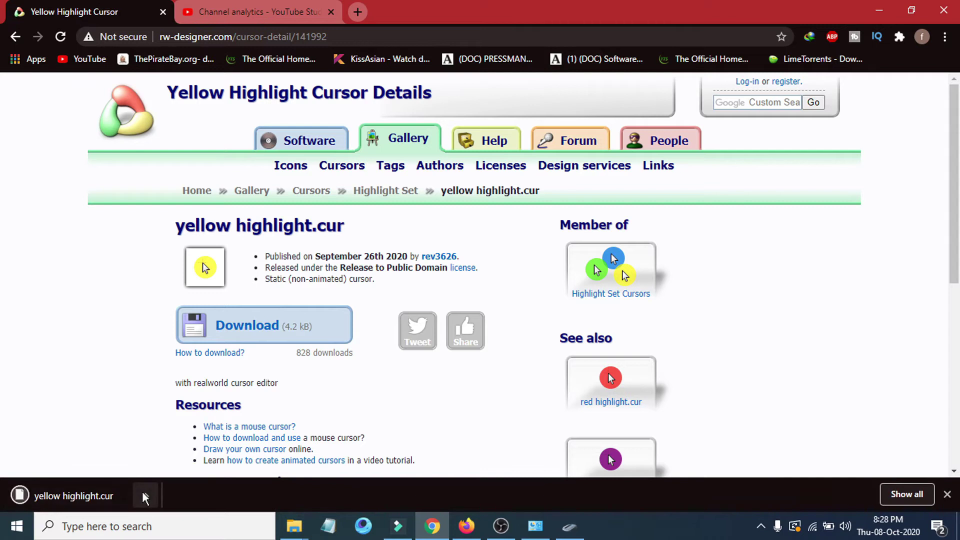
click(143, 494)
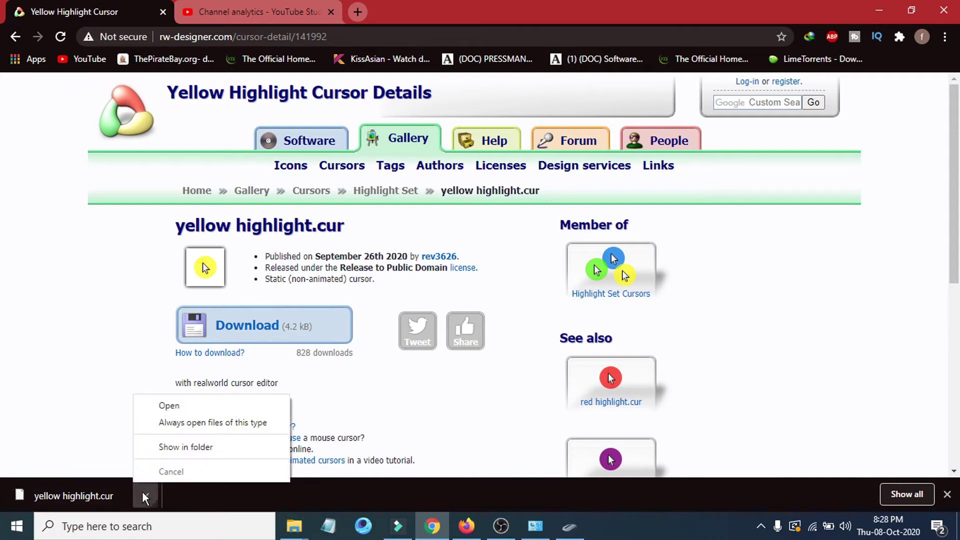
- Show the yellow highlight file in a maximized Downloads folder and right-click it
click(199, 446)
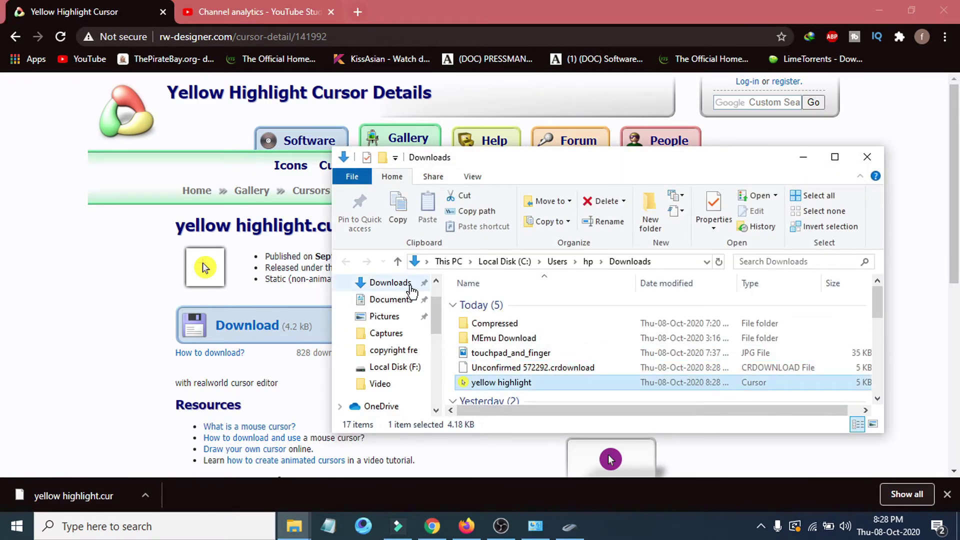
drag(592, 164, 495, 126)
click(737, 118)
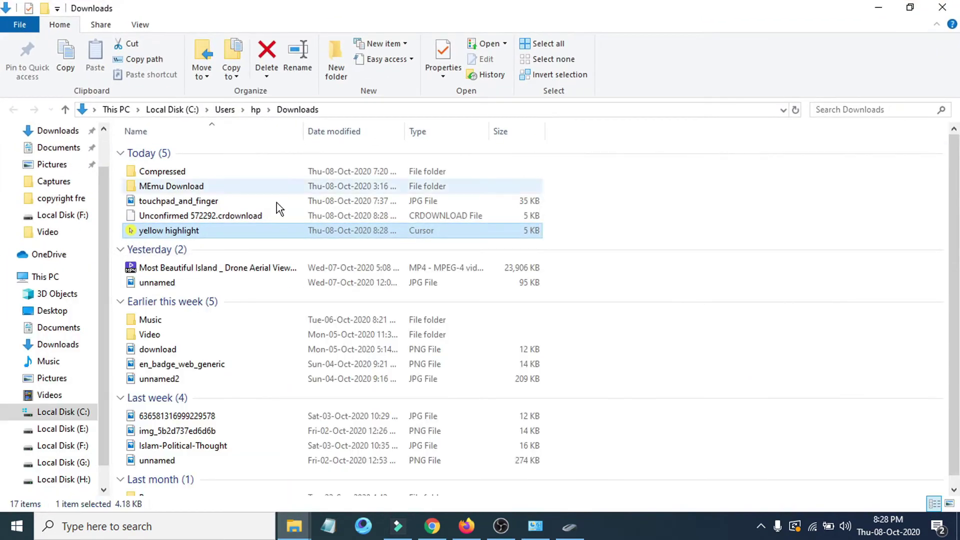
right_click(182, 238)
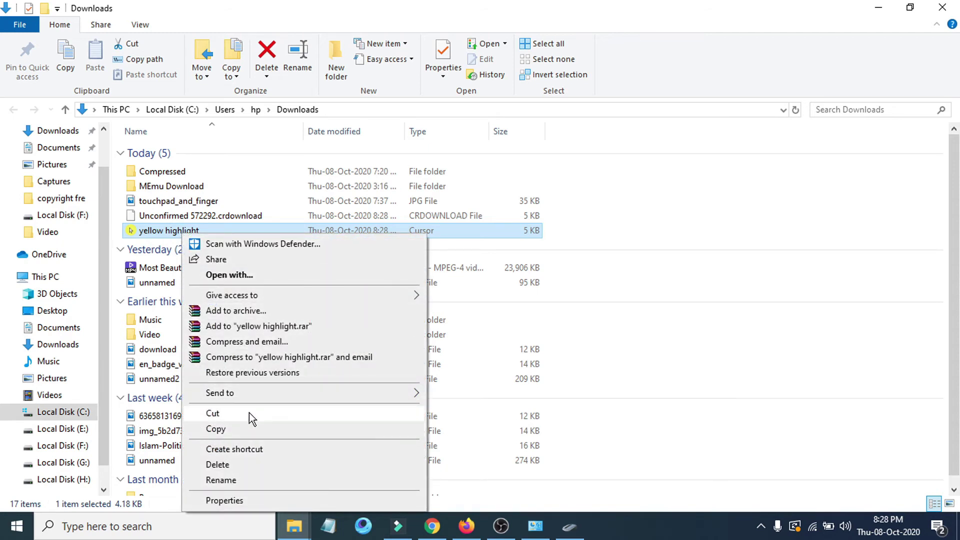
- Cut the yellow highlight cursor and navigate to C:\Windows\Cursors
click(232, 416)
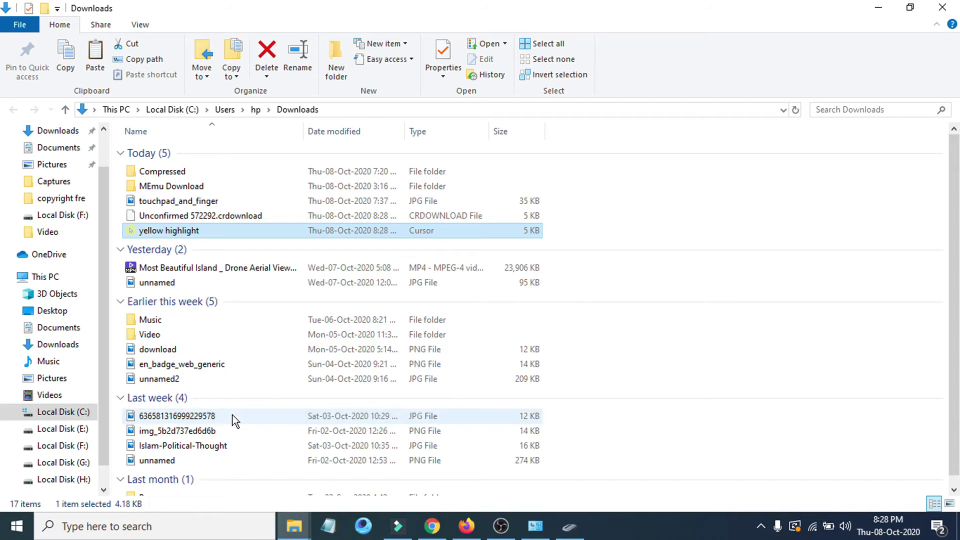
click(75, 413)
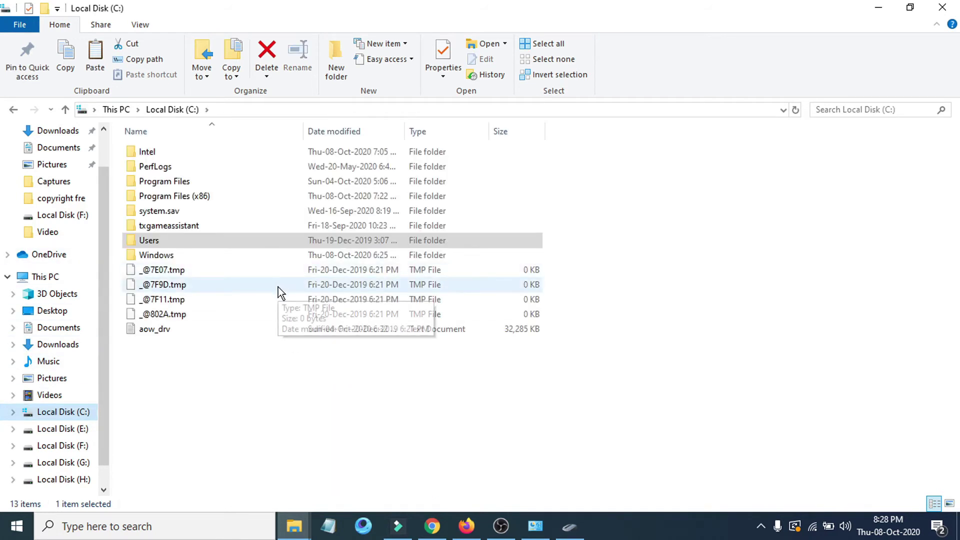
click(228, 259)
double_click(228, 259)
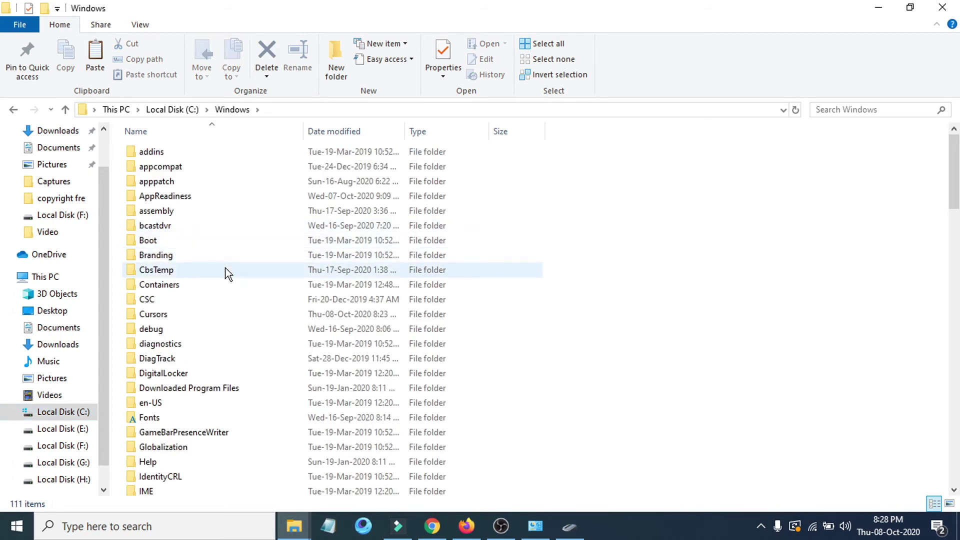
scroll(228, 273, down, 1)
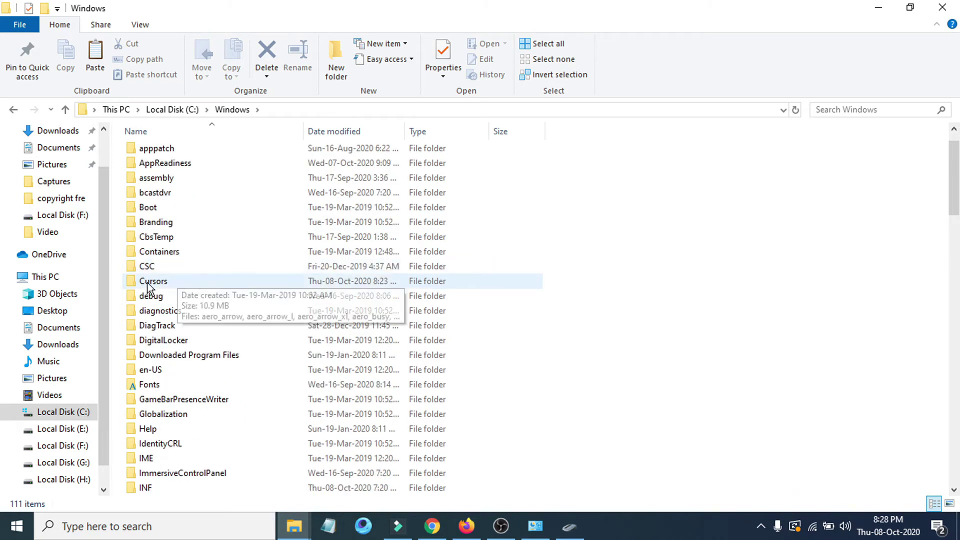
double_click(210, 282)
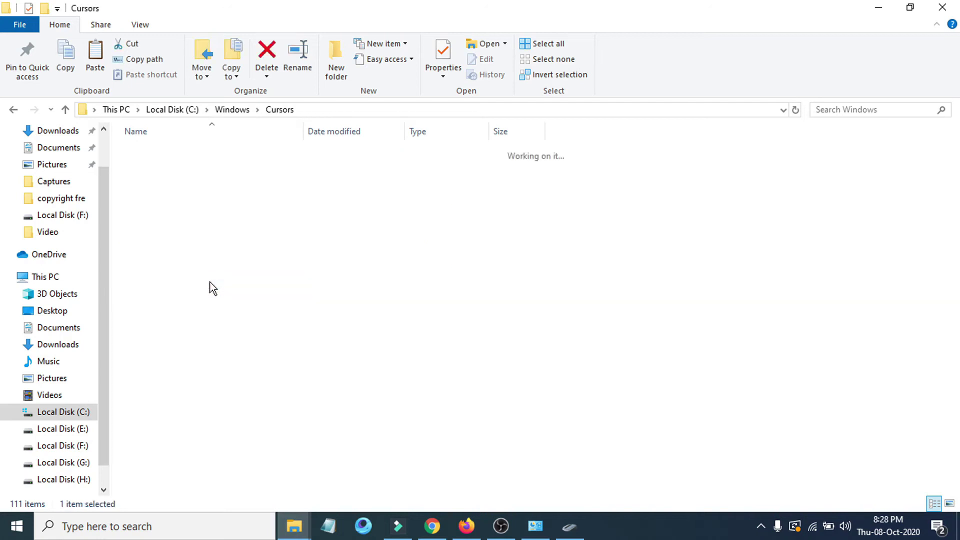
- Paste the cursor into Cursors with administrator permission, then return to Control Panel
right_click(715, 221)
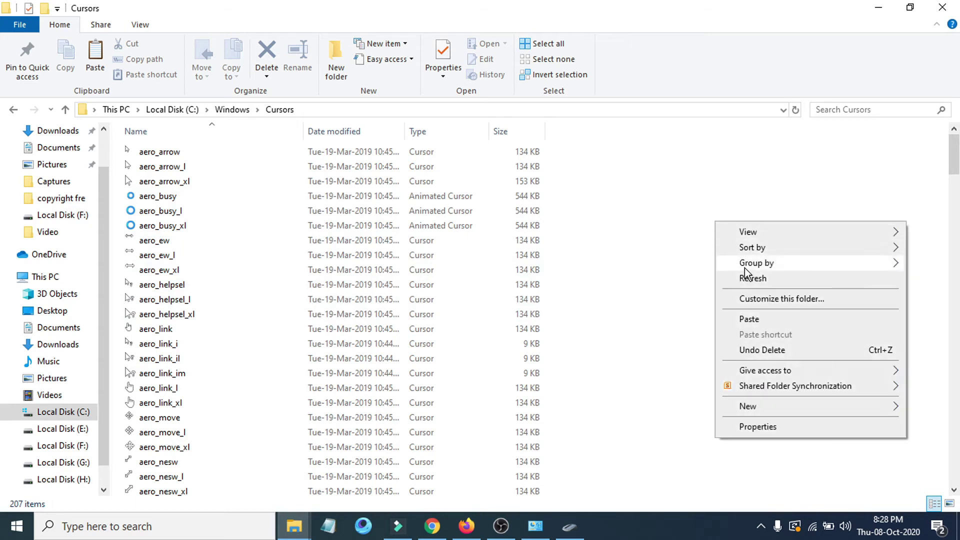
click(743, 321)
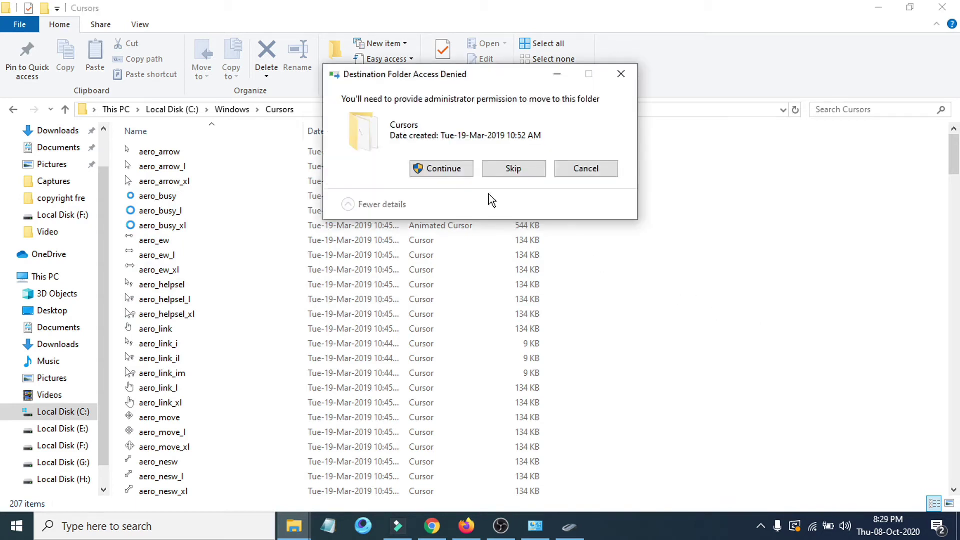
click(442, 170)
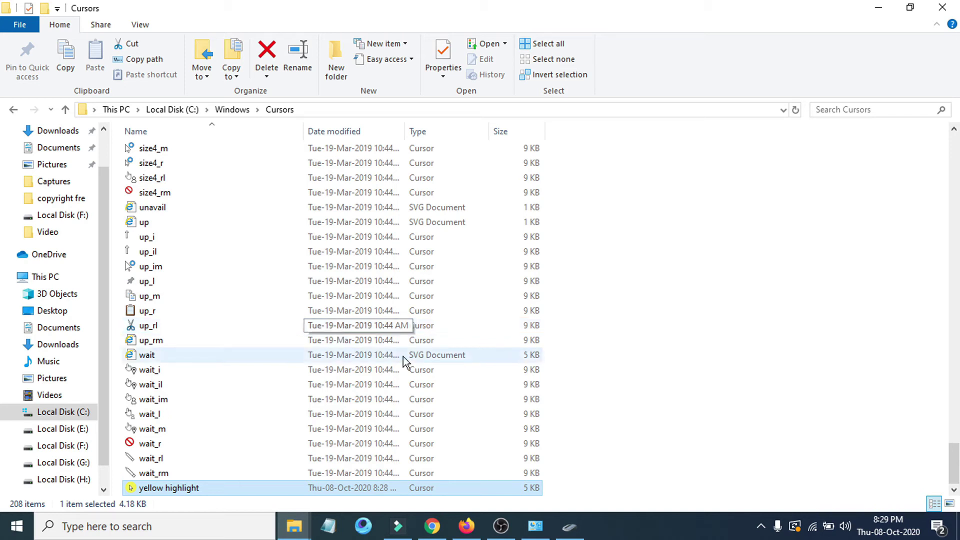
click(535, 526)
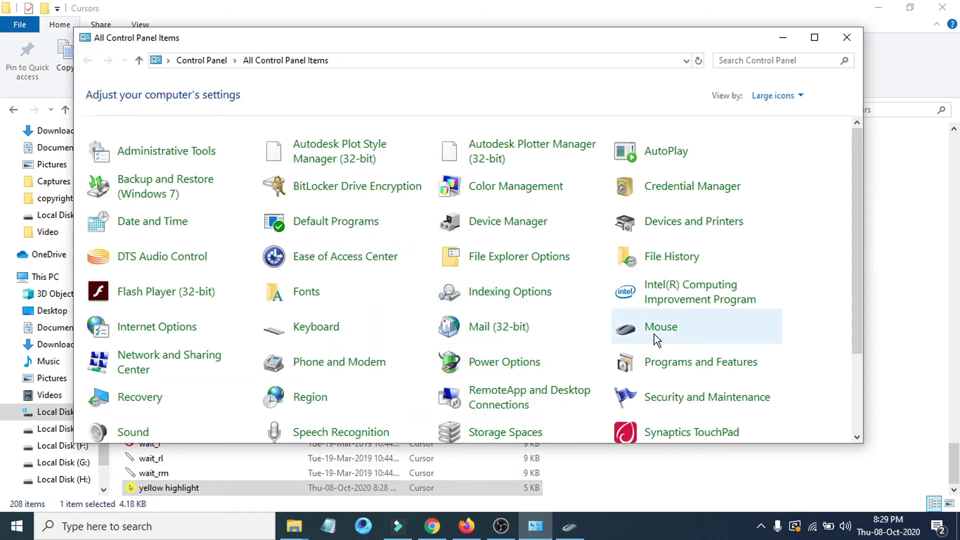
- Browse to the yellow highlight cursor, load it as Normal Select, and apply
click(574, 523)
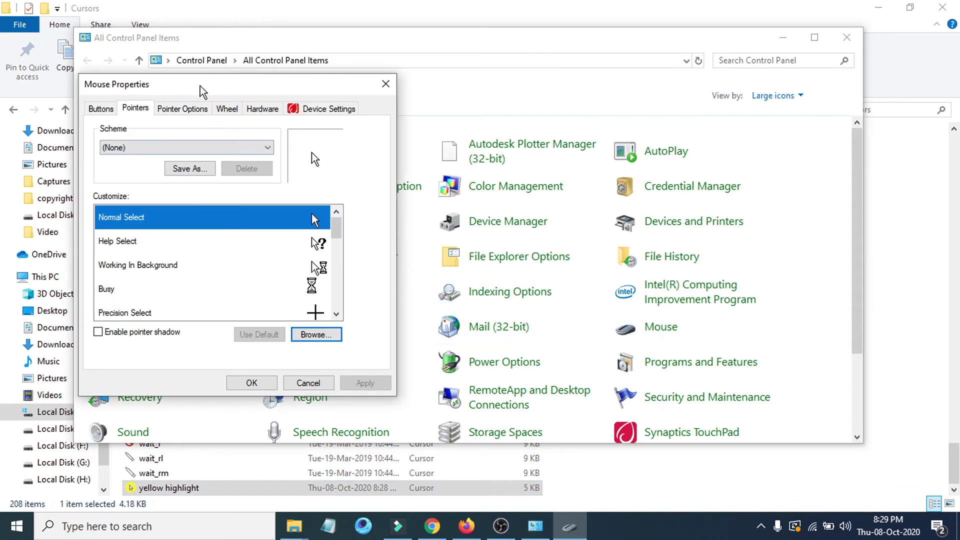
drag(202, 85, 289, 84)
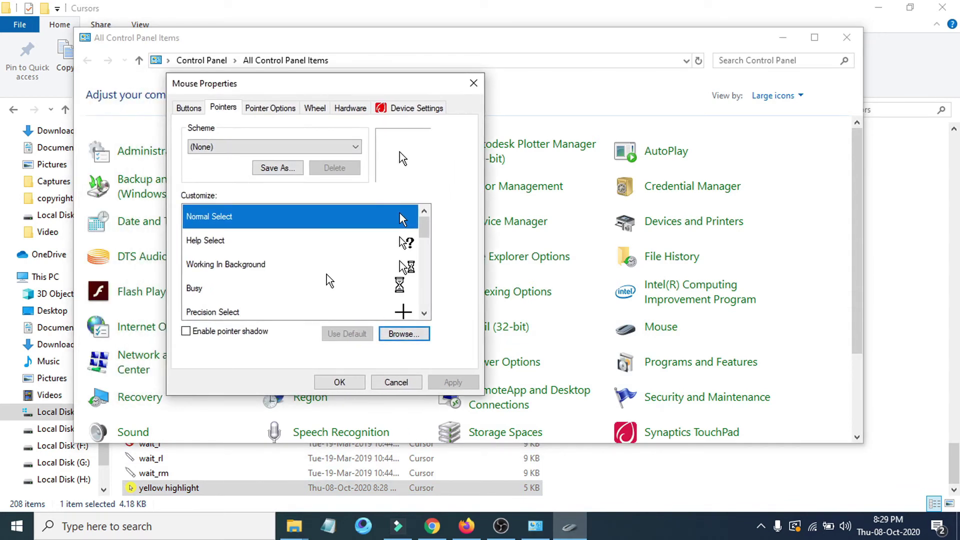
click(395, 335)
scroll(347, 212, down, 8)
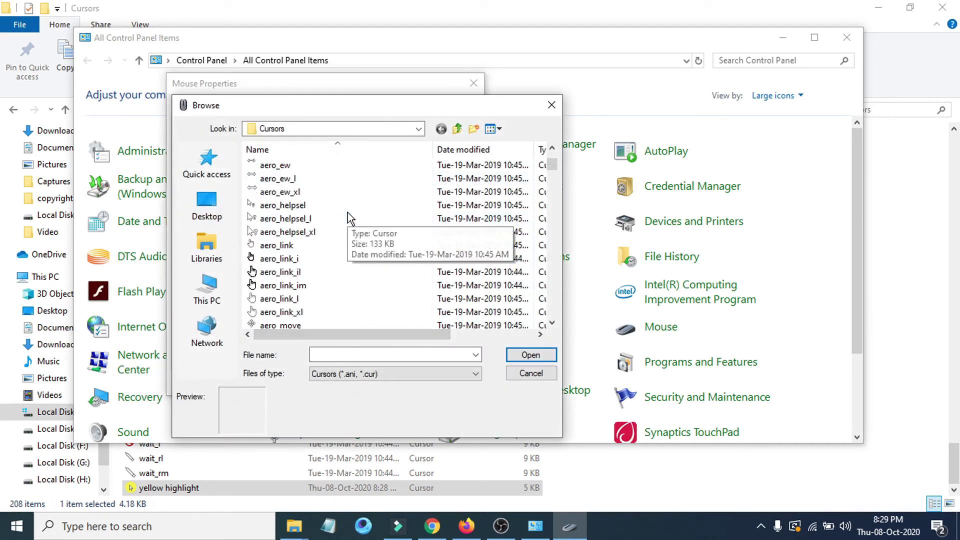
scroll(347, 212, down, 9)
scroll(347, 212, down, 10)
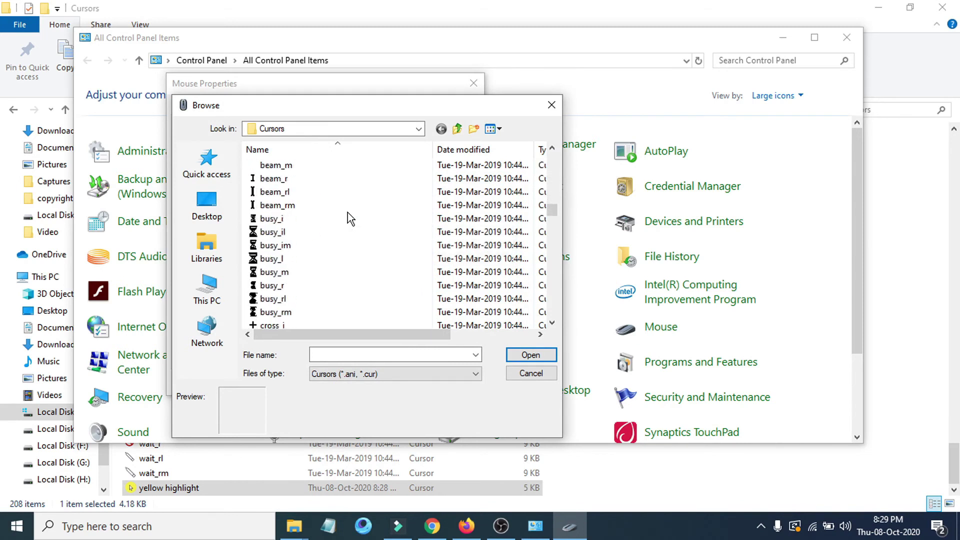
scroll(347, 212, down, 10)
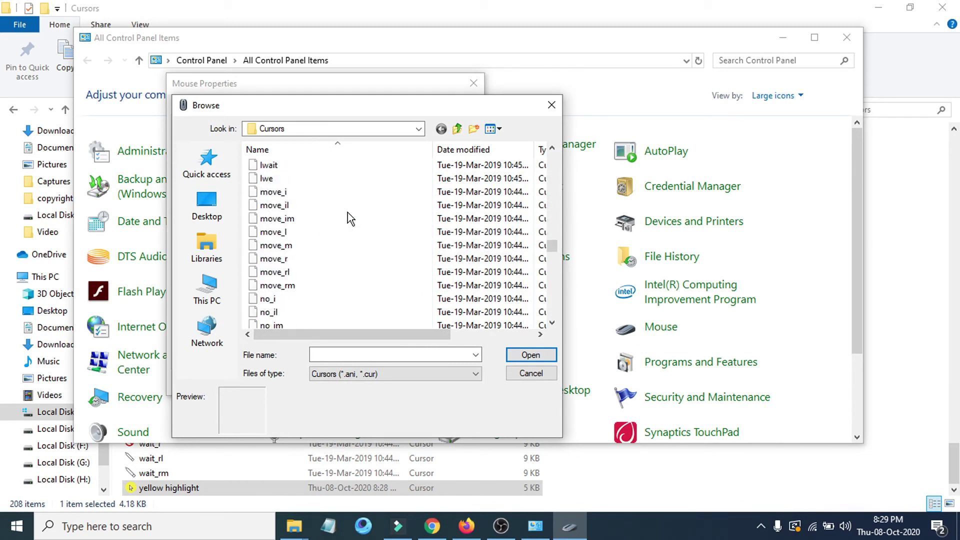
scroll(347, 247, down, 10)
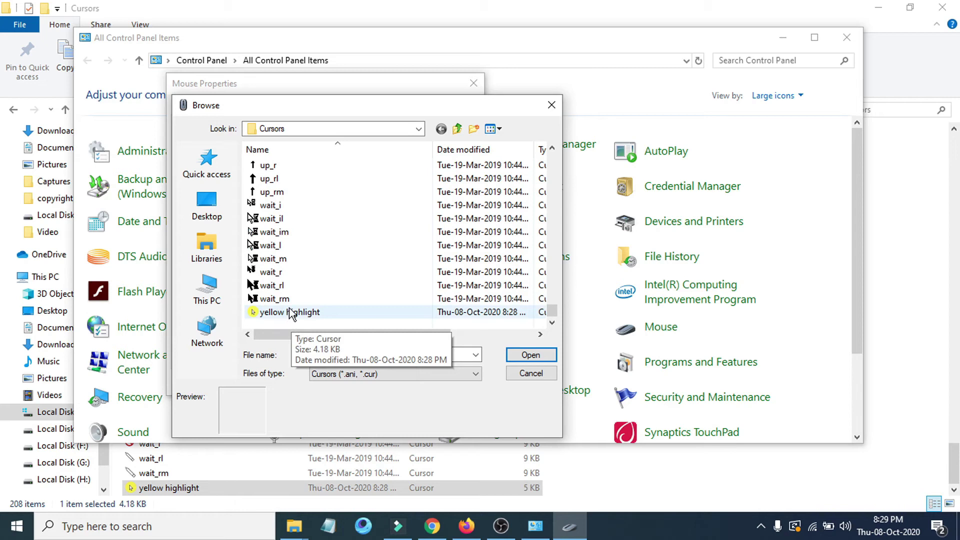
click(295, 313)
click(531, 355)
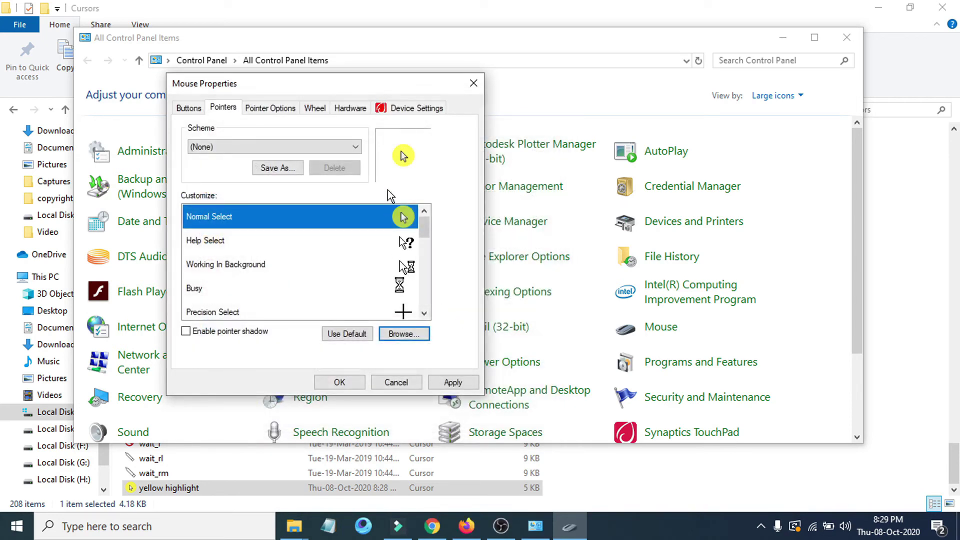
click(446, 383)
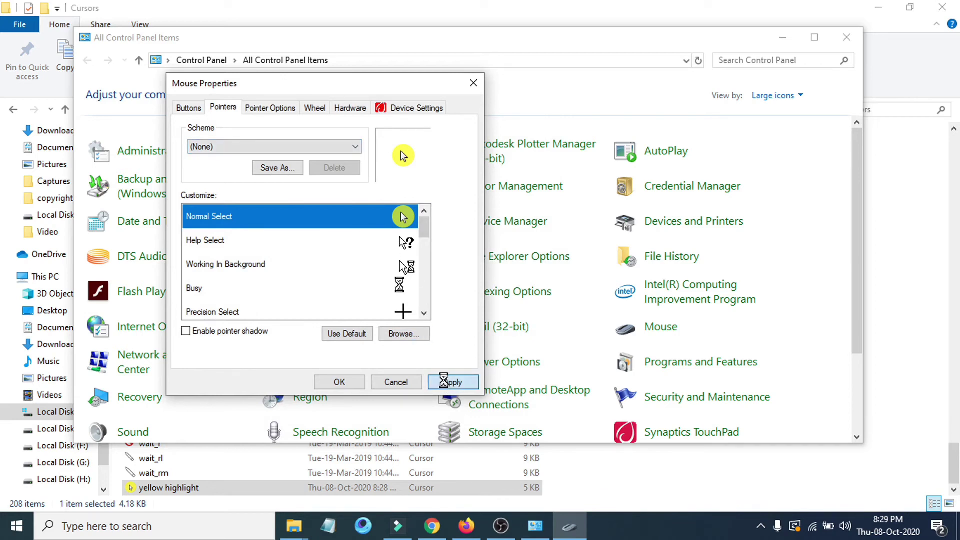
- Close Mouse Properties, then reopen it on the Pointers tab
click(330, 386)
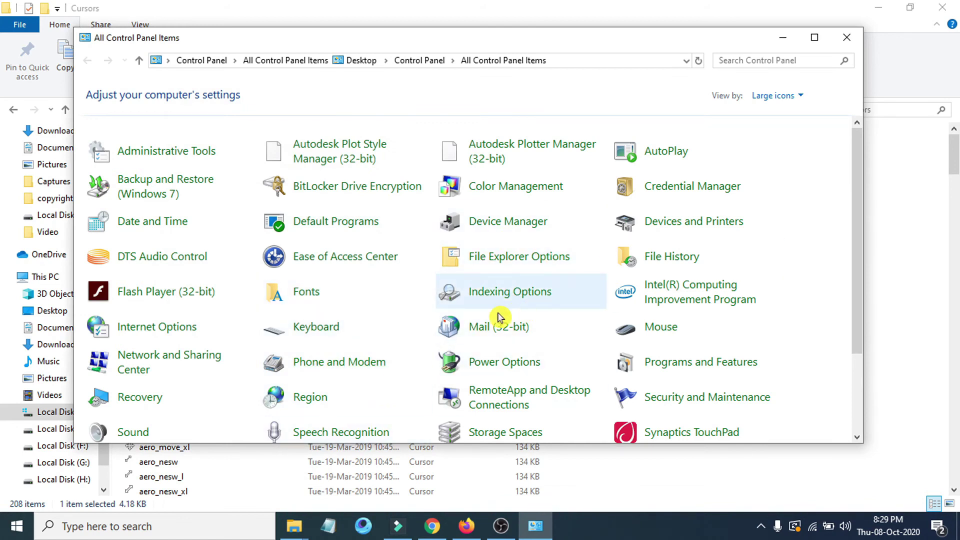
click(655, 332)
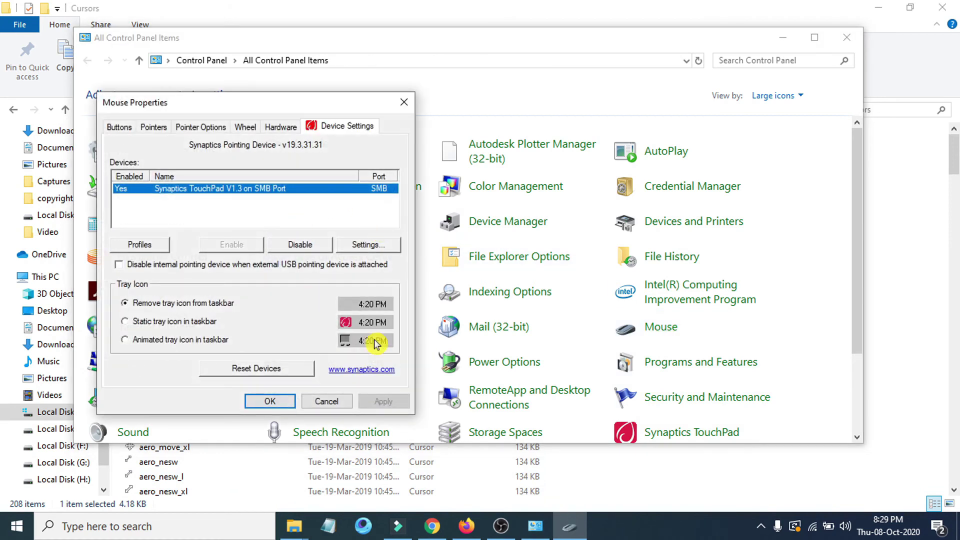
click(154, 127)
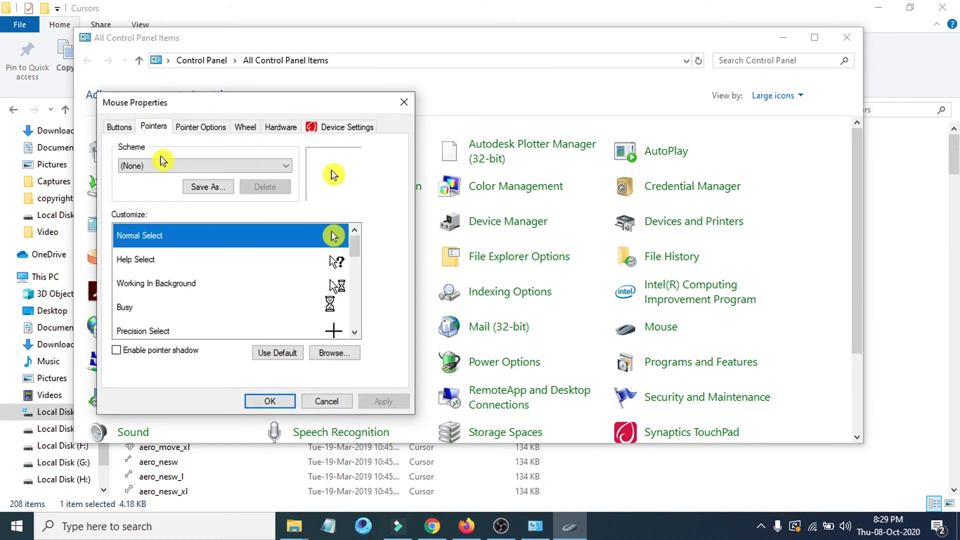
- Save the current pointers as a new scheme named 'highlight cursor'
click(207, 187)
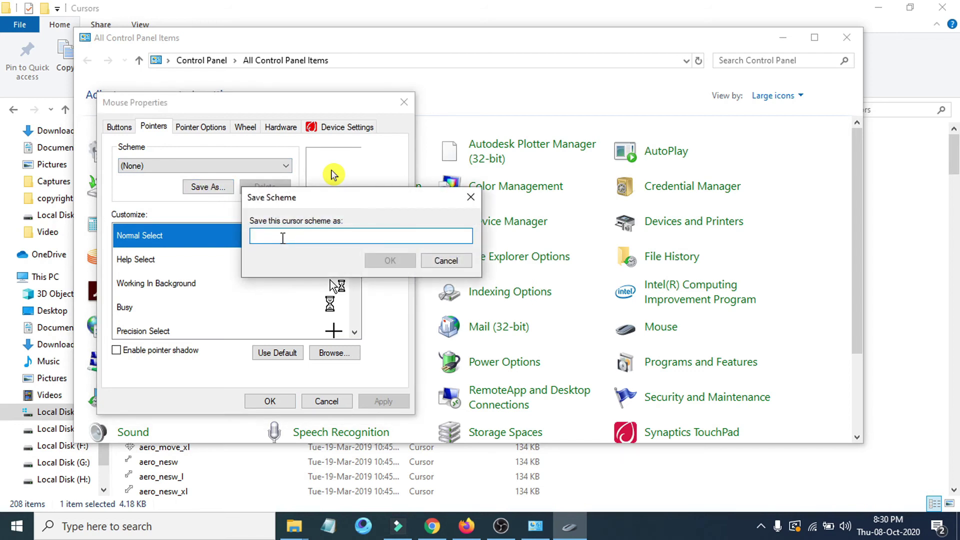
text(highlight cursor)
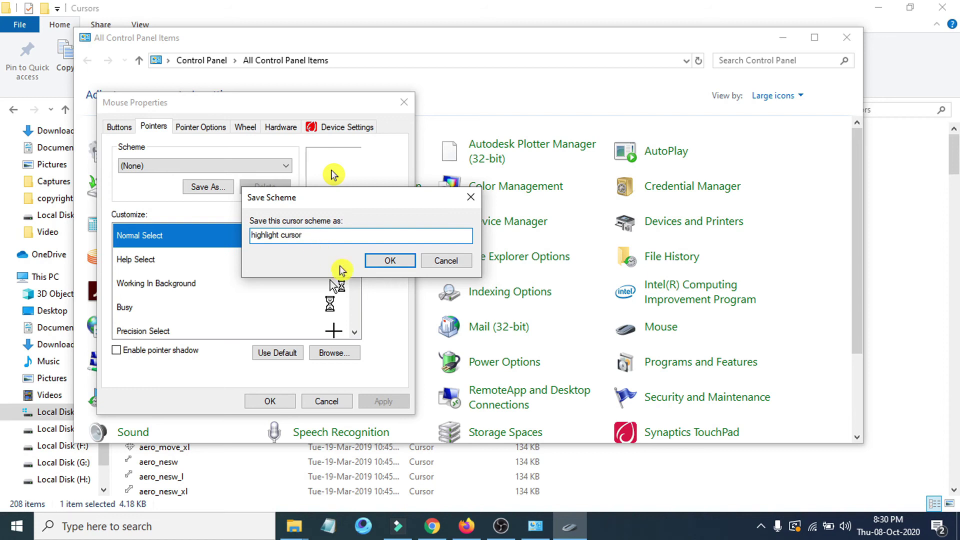
click(389, 260)
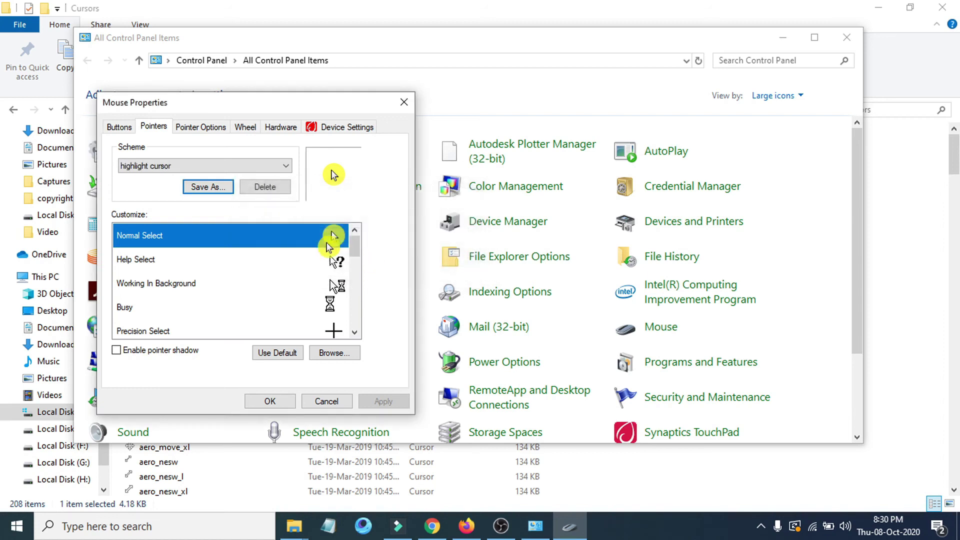
click(199, 187)
click(403, 267)
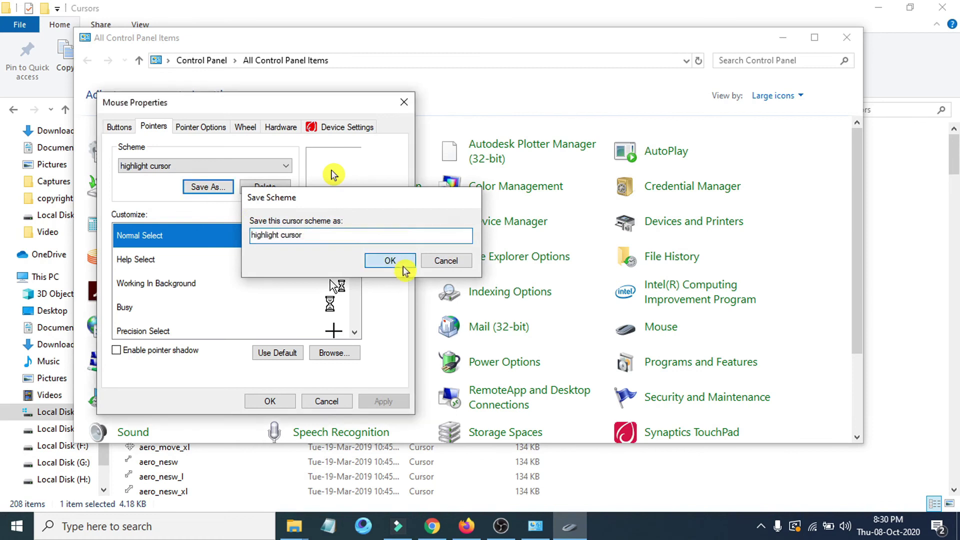
click(257, 168)
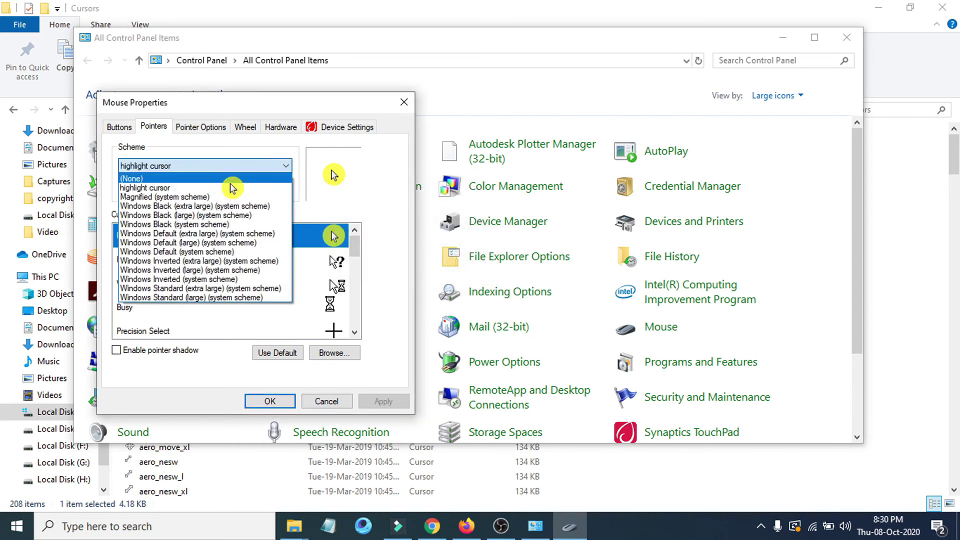
- Apply the (None) scheme, then switch back to 'highlight cursor' and confirm with OK
click(176, 188)
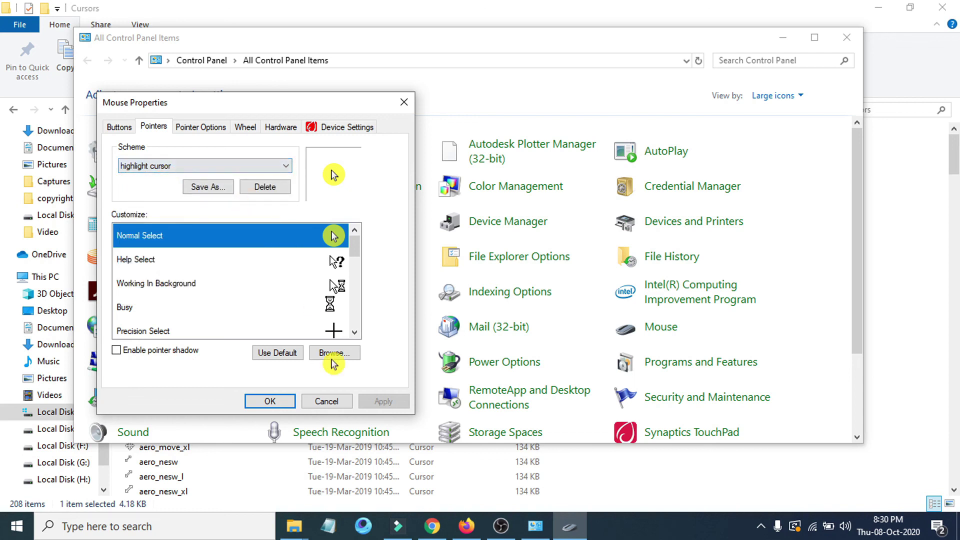
click(202, 166)
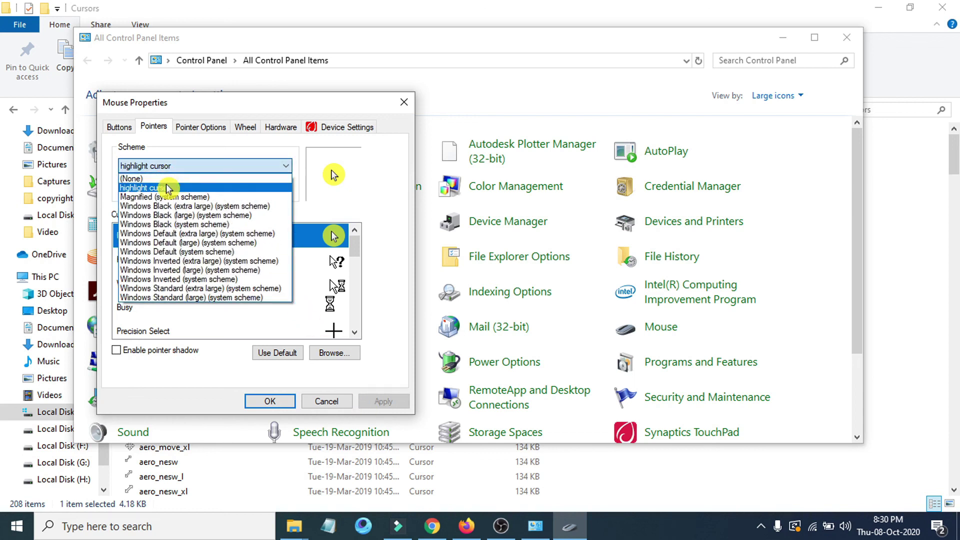
click(150, 179)
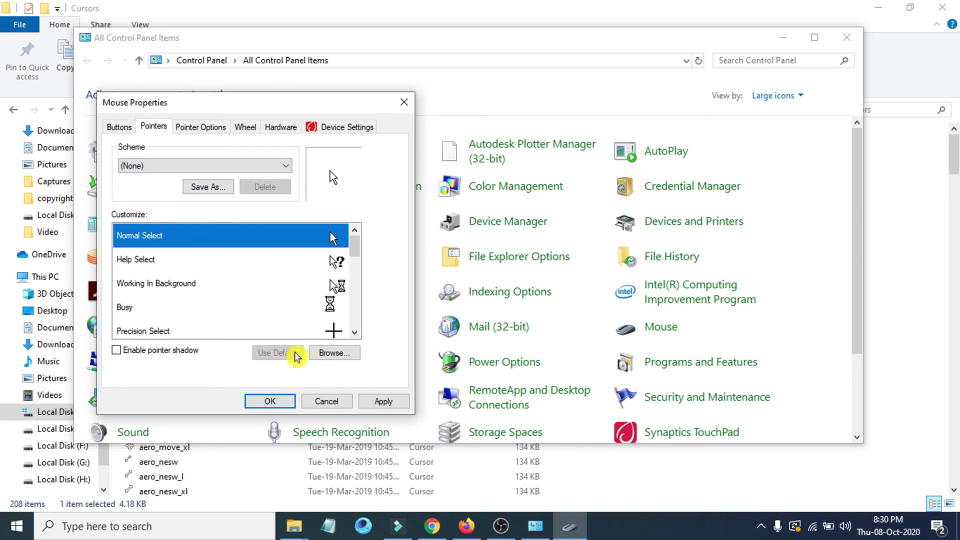
click(373, 402)
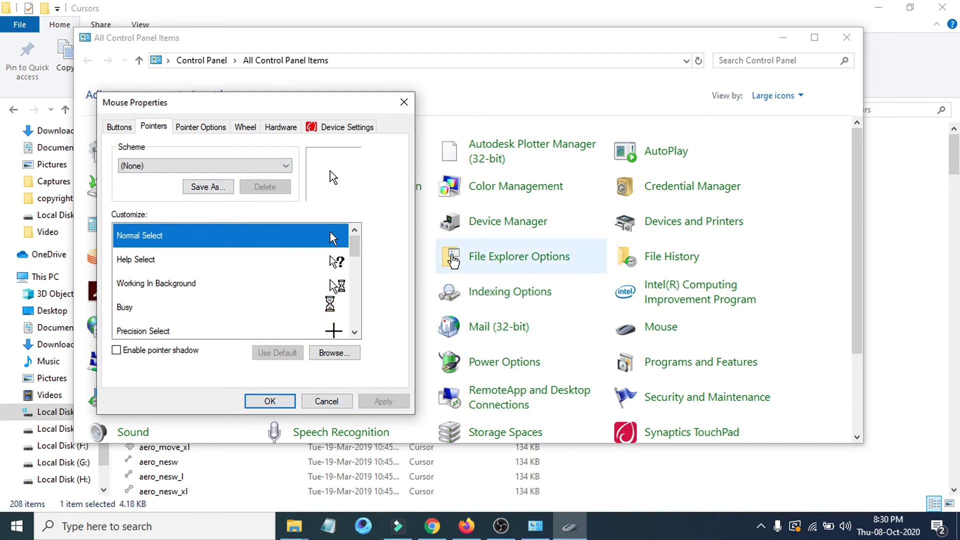
click(252, 165)
click(189, 191)
key(h)
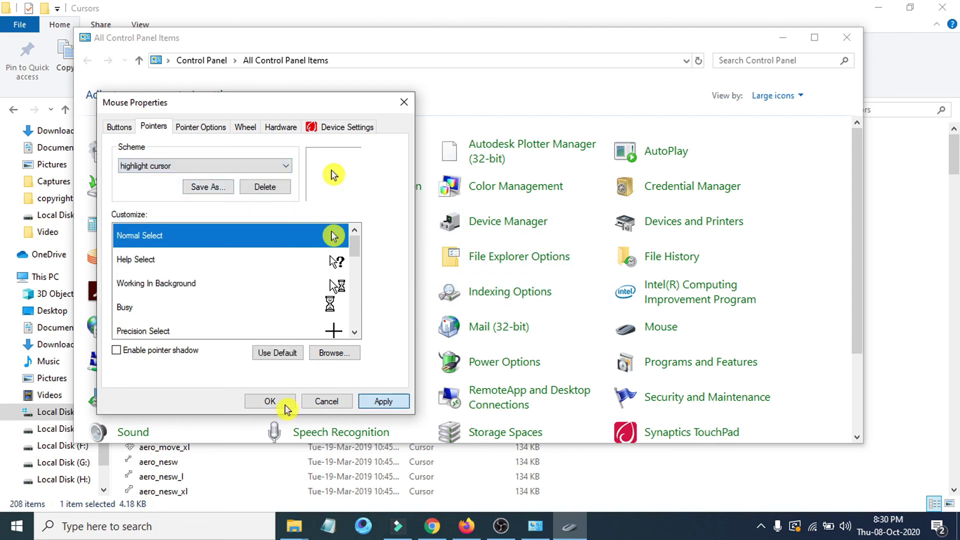
click(281, 402)
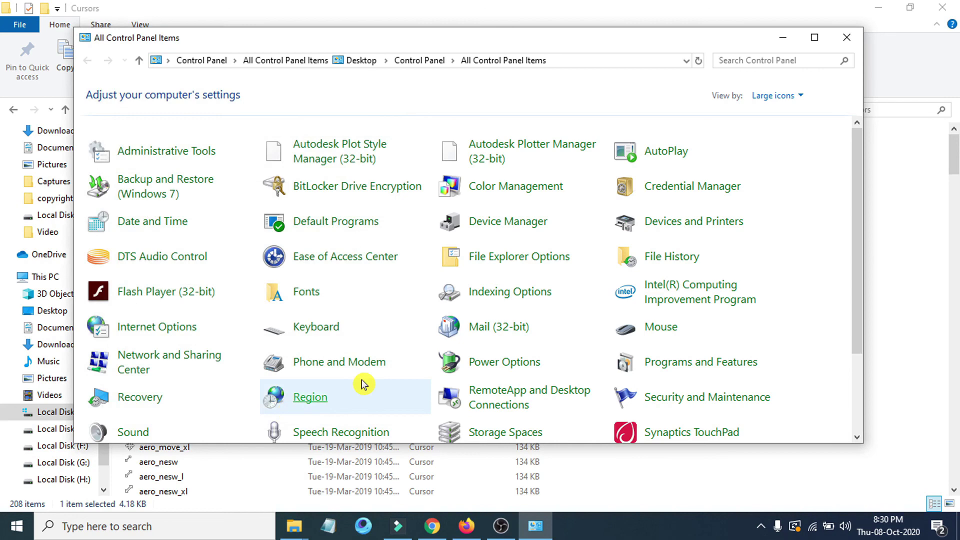
- Minimise the Control Panel, Cursors folder and Chrome windows, leaving the desktop visible
click(783, 37)
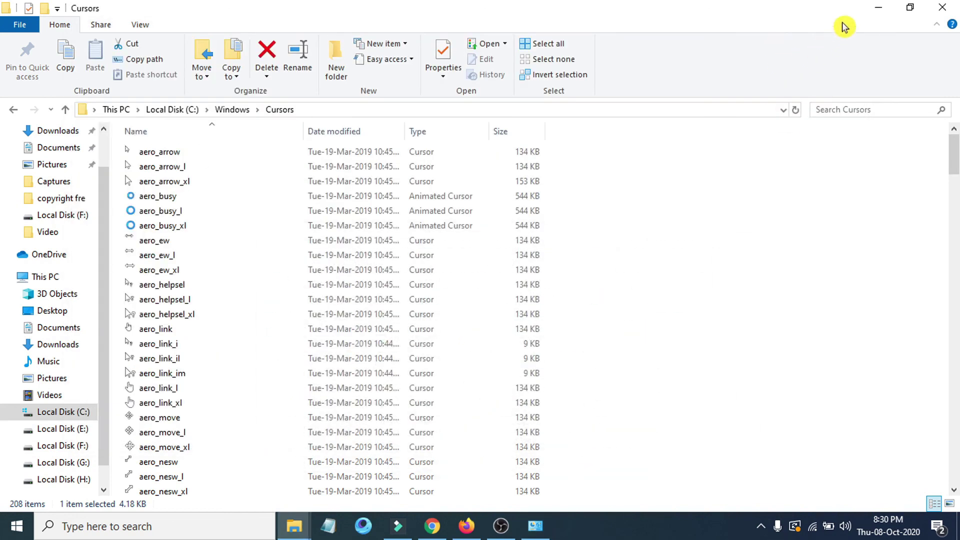
click(873, 10)
click(869, 10)
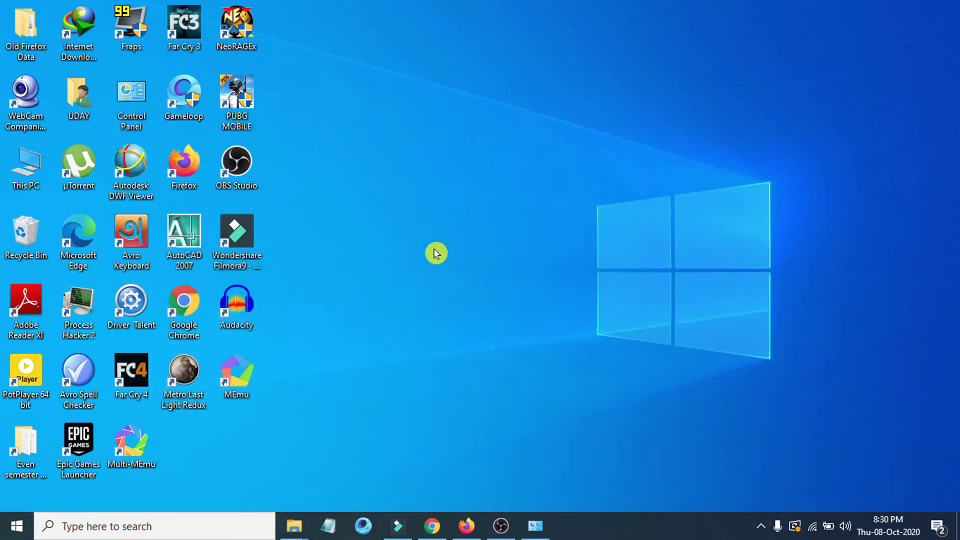